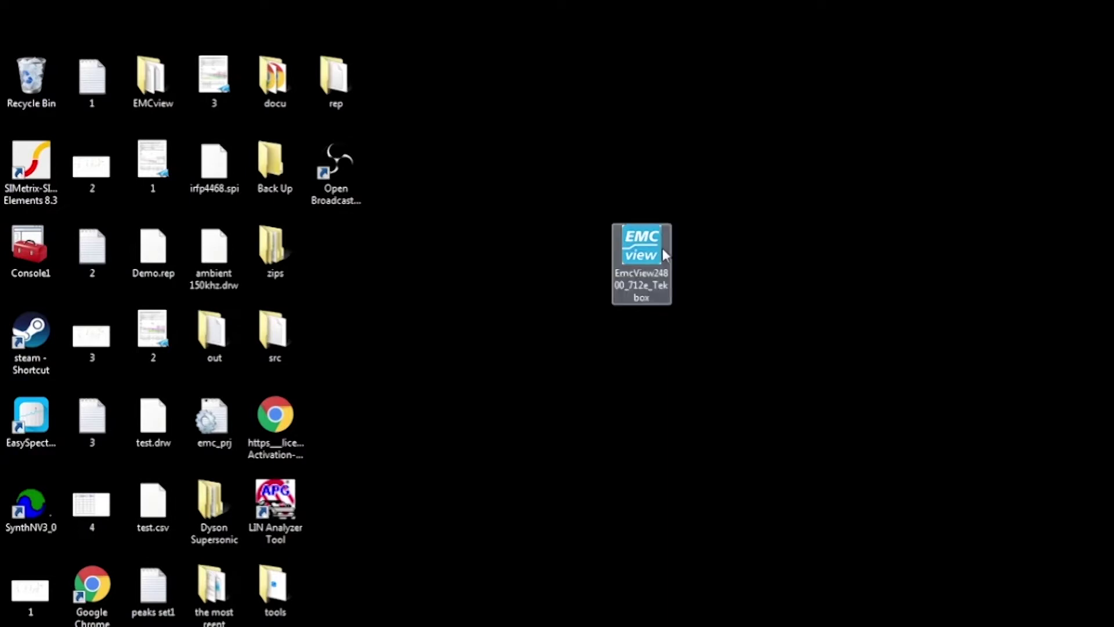
# - Exit EMCview through File > Exit so only the Windows desktop remains
pyautogui.moveTo(663, 248)
# - Launch EMCview from the EmcView desktop shortcut
pyautogui.click(647, 261)
pyautogui.doubleClick(647, 262)
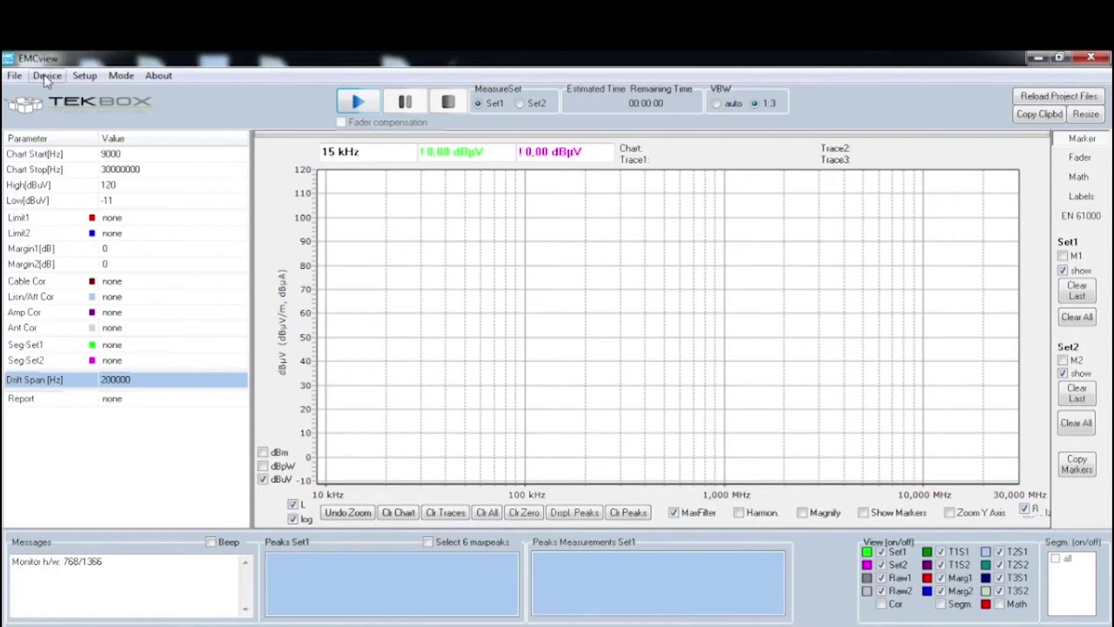
# - Connect to the Siglent SSA3021X over USB via SA USB and check the installed VISA version
pyautogui.click(48, 76)
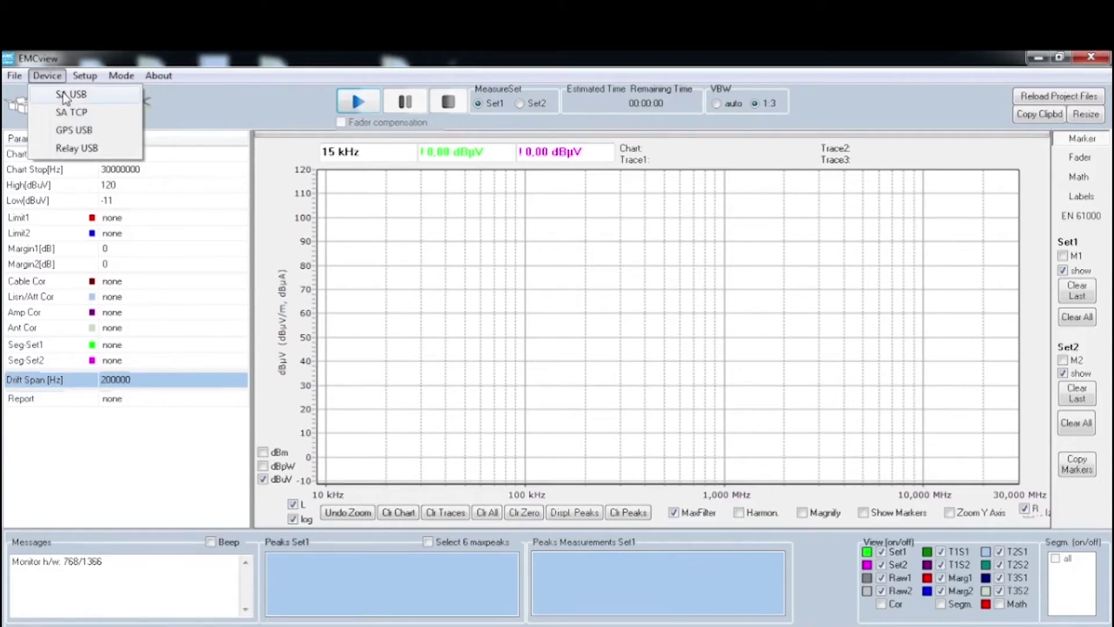
pyautogui.click(63, 96)
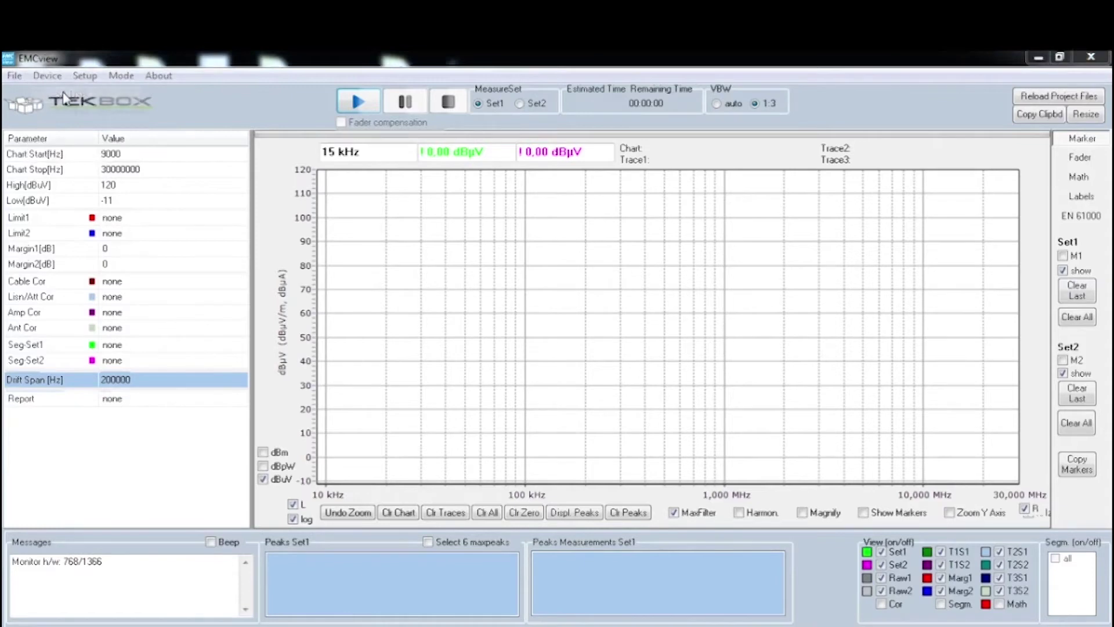
pyautogui.moveTo(199, 64); pyautogui.dragTo(276, 103)
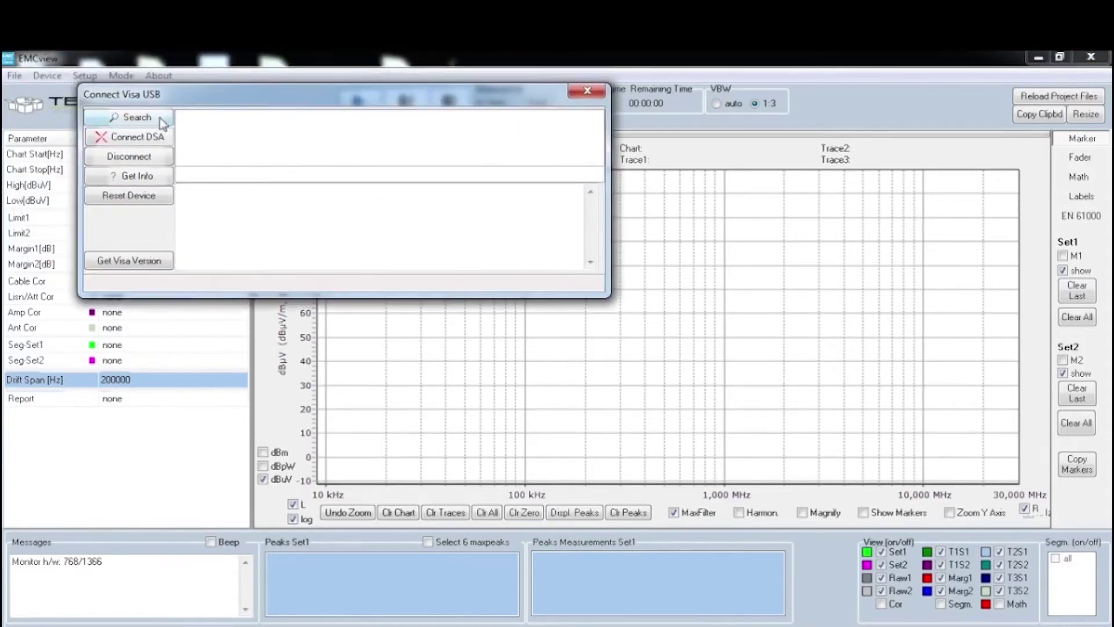
pyautogui.click(157, 118)
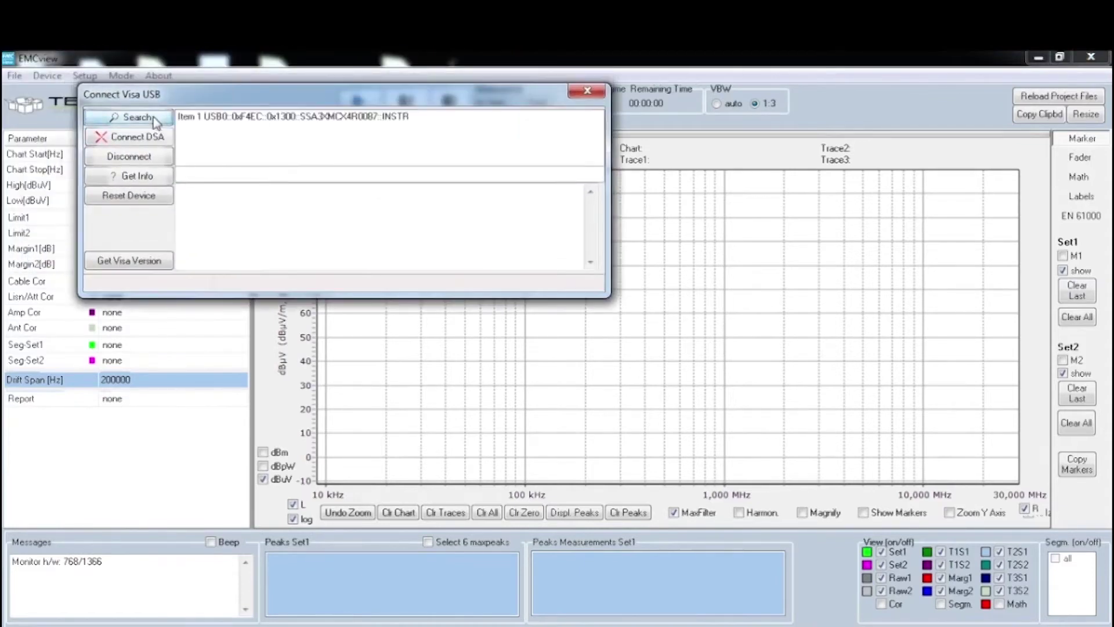
pyautogui.click(283, 122)
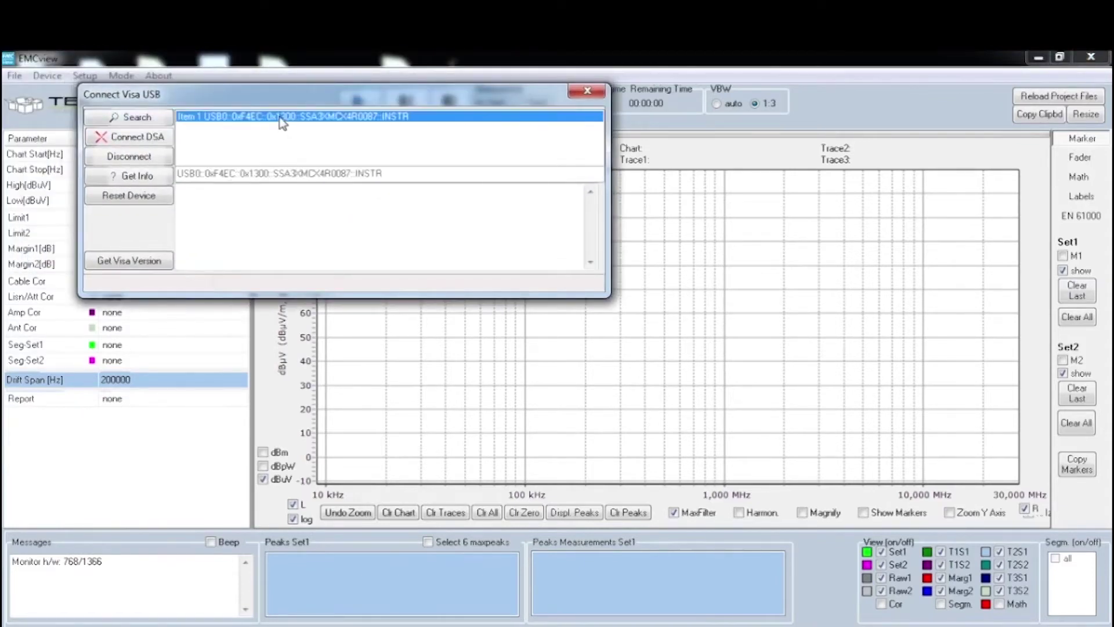
pyautogui.click(145, 142)
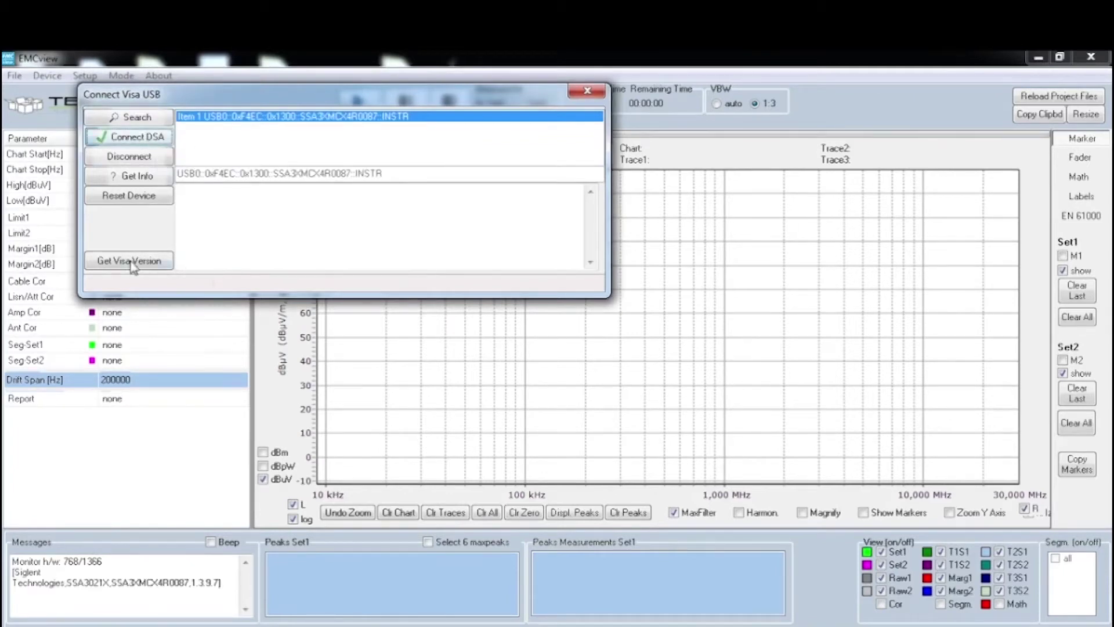
pyautogui.click(132, 263)
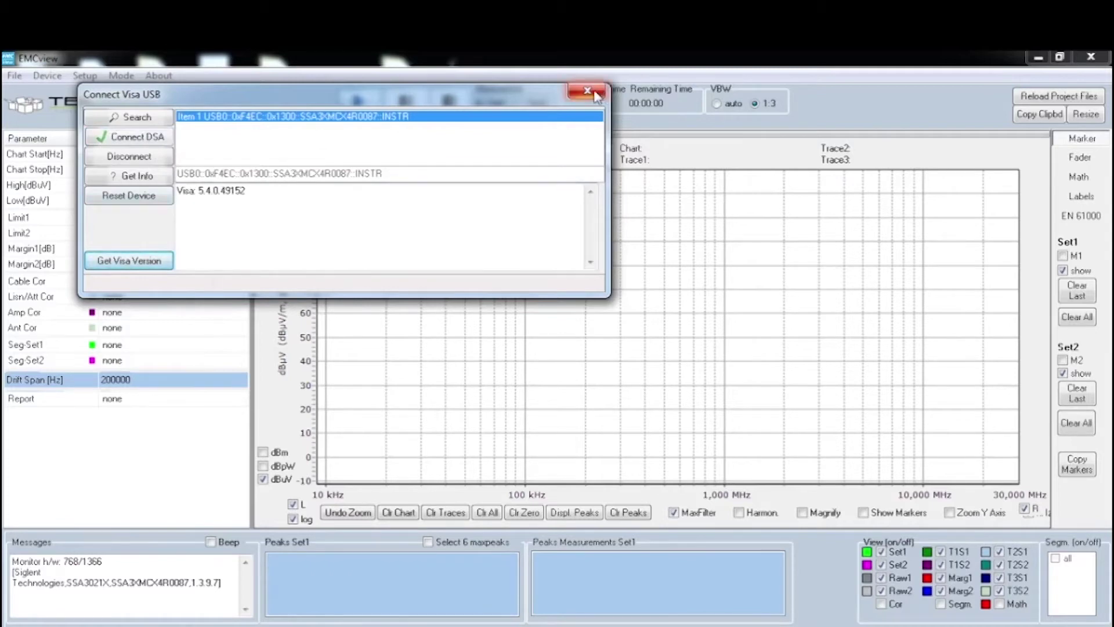
pyautogui.click(588, 91)
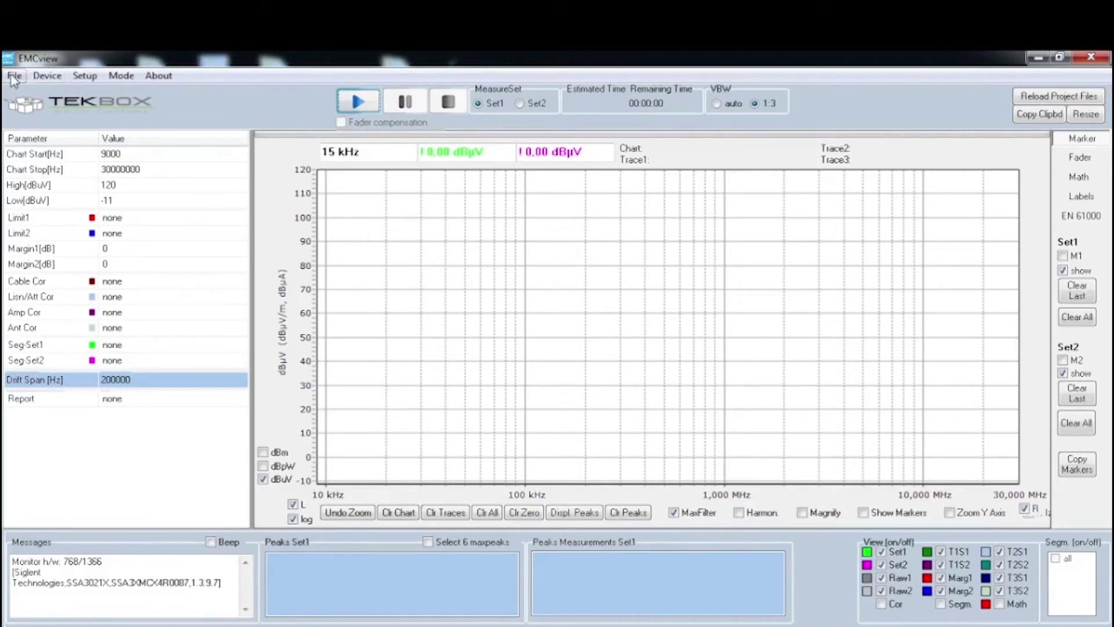
pyautogui.click(14, 77)
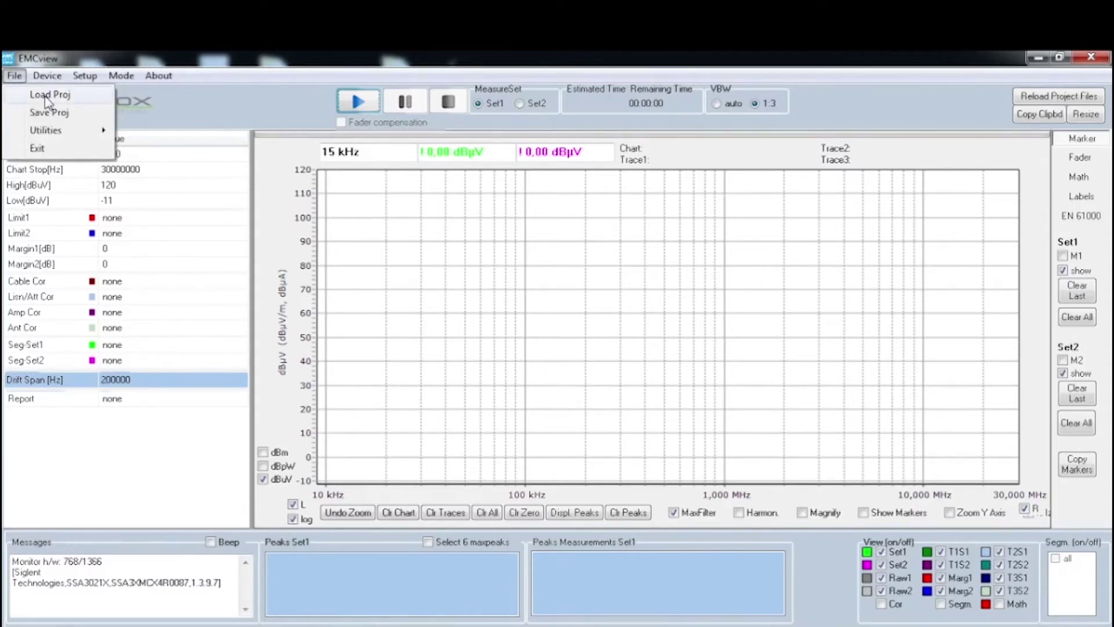
# - In Load Proj, go up to src and enter the CISPR 14_EN55014_V1_1 folder
pyautogui.click(46, 96)
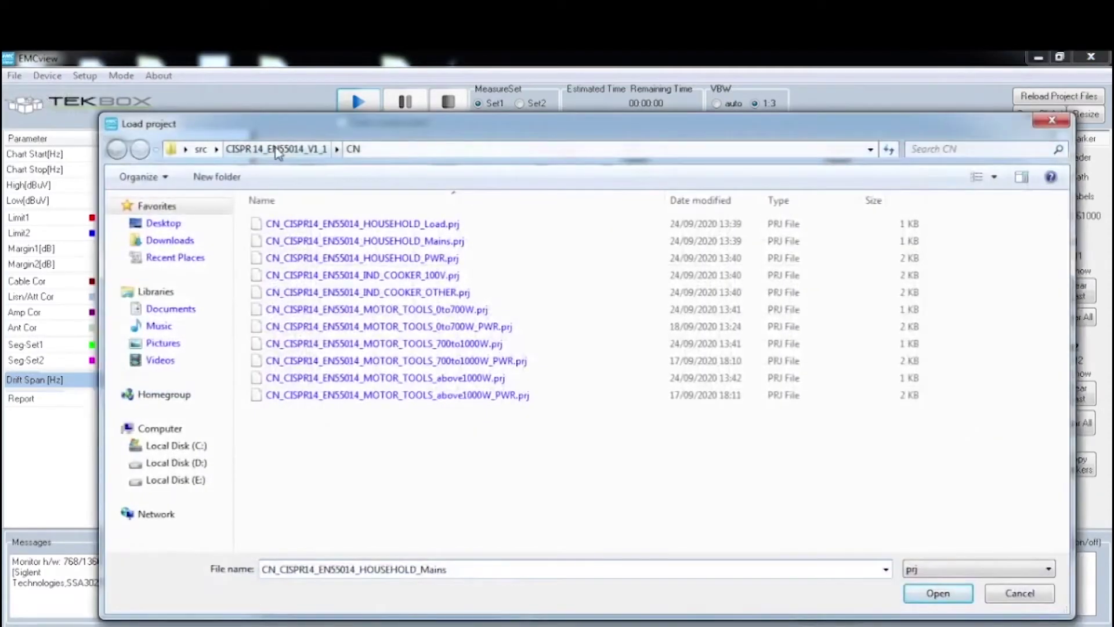
pyautogui.click(201, 149)
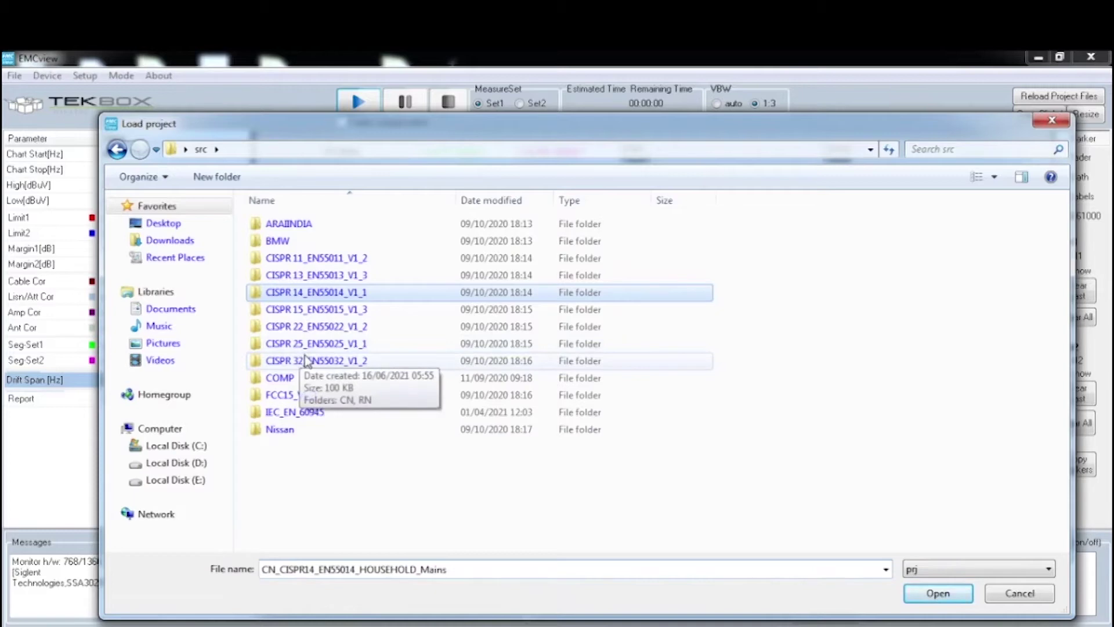
pyautogui.doubleClick(314, 297)
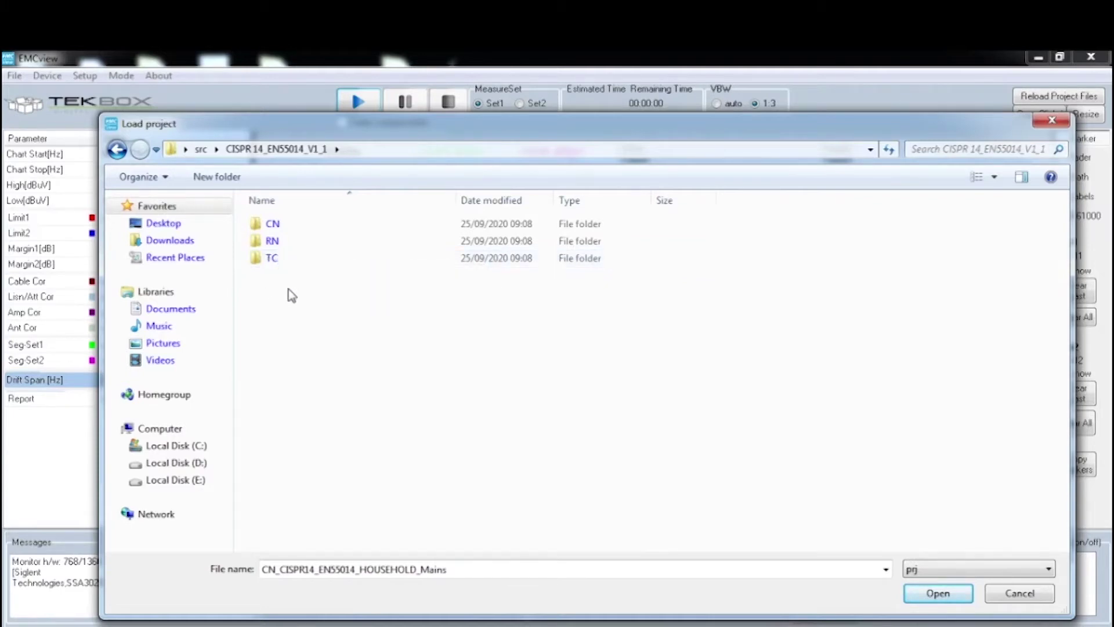
# - Load CN_CISPR14_EN55014_HOUSEHOLD_Mains.prj from the CN folder
pyautogui.doubleClick(272, 224)
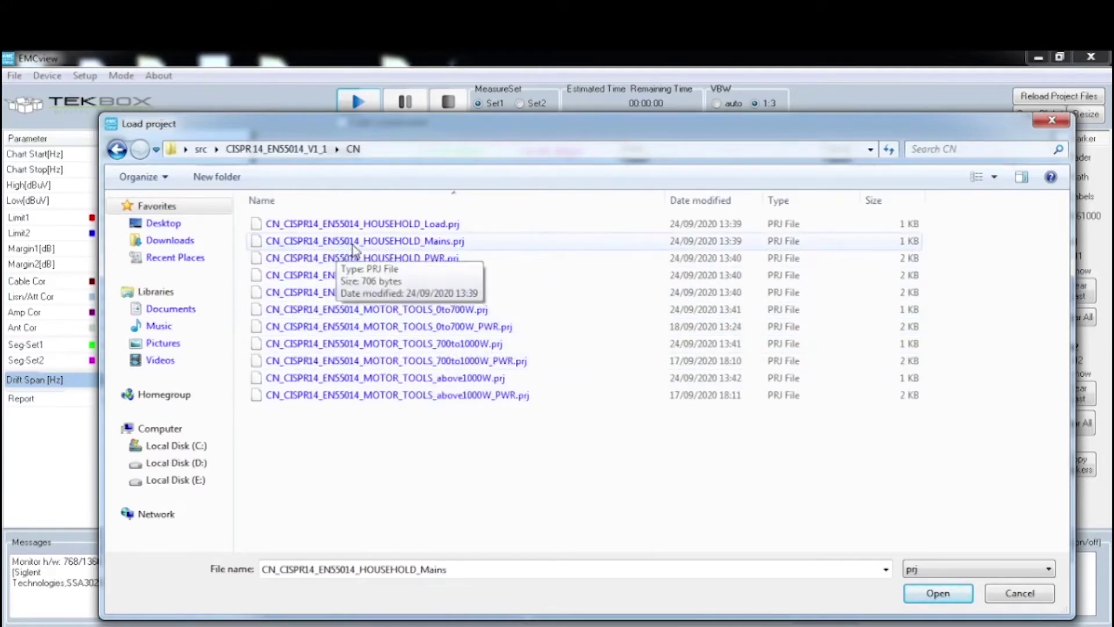
pyautogui.doubleClick(434, 243)
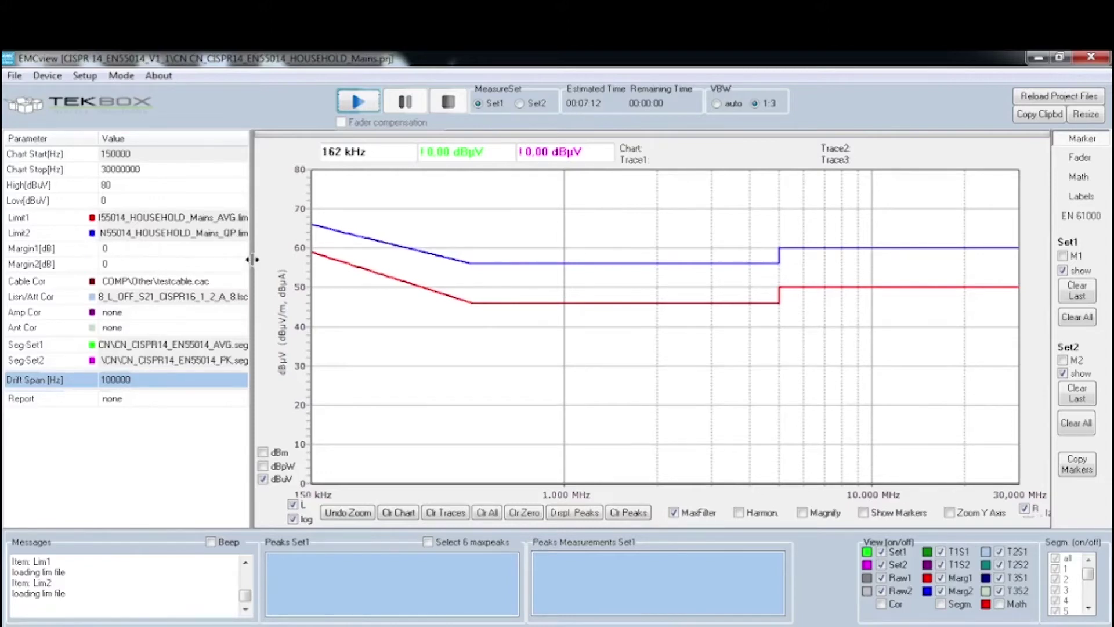
# - Drag the splitter between parameter grid and chart rightward to reveal full file names
pyautogui.moveTo(252, 262); pyautogui.dragTo(304, 261)
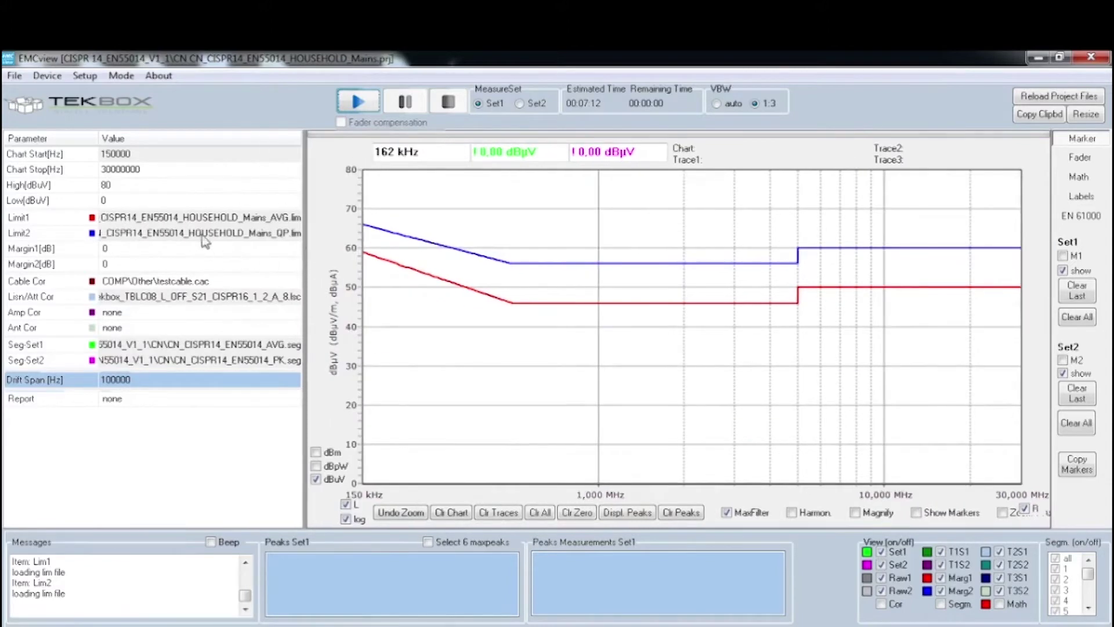
# - Set Margin1 and Margin2 to 6 dB each
pyautogui.click(115, 254)
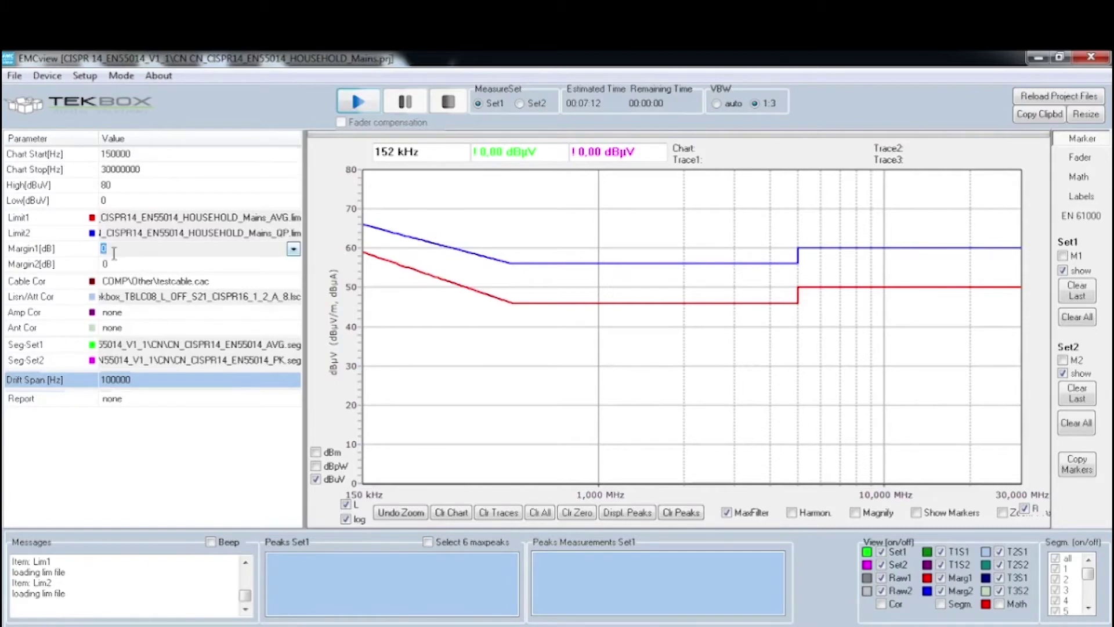
pyautogui.write('6')
pyautogui.click(115, 265)
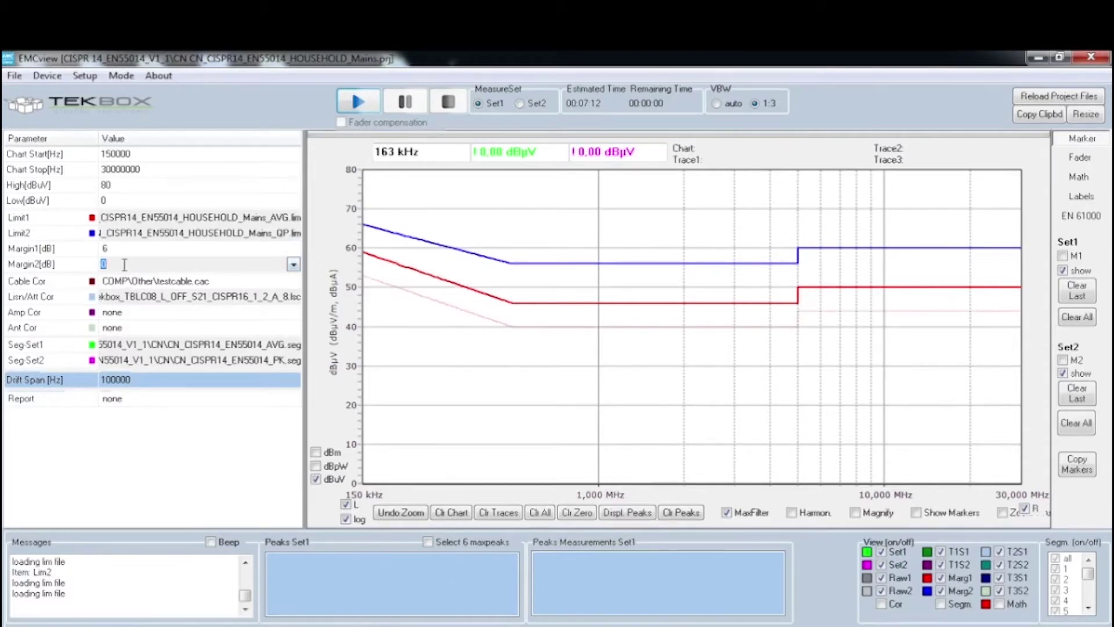
pyautogui.write('6')
pyautogui.press('Return')
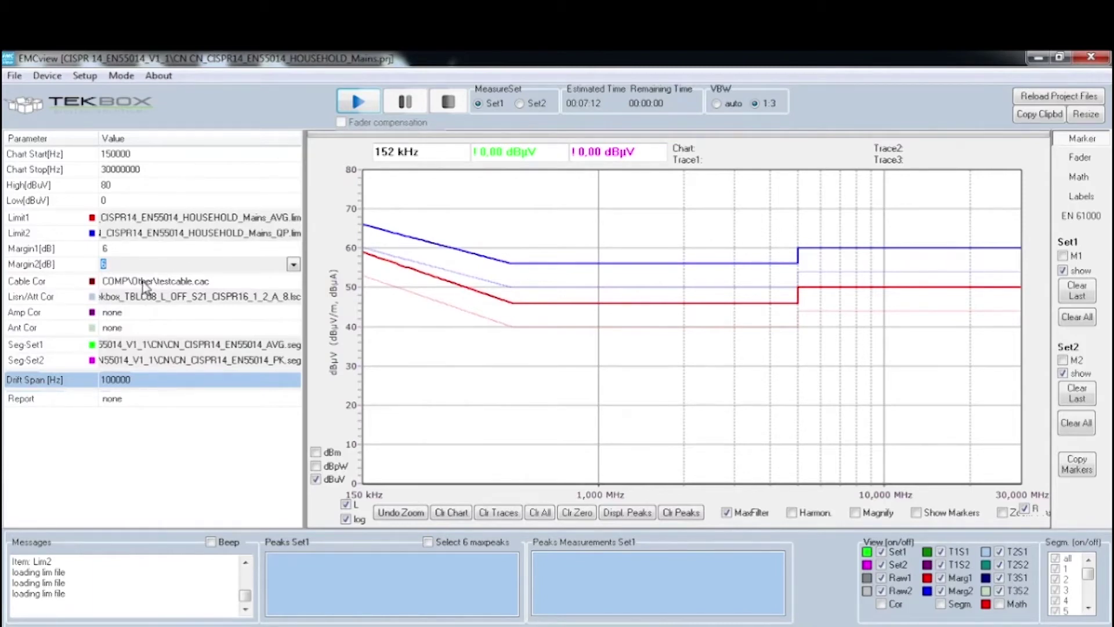
pyautogui.click(143, 286)
# - Pick COMP\Other\Nm_BNCm_75cm_RG223.cac as the cable correction file
pyautogui.click(294, 282)
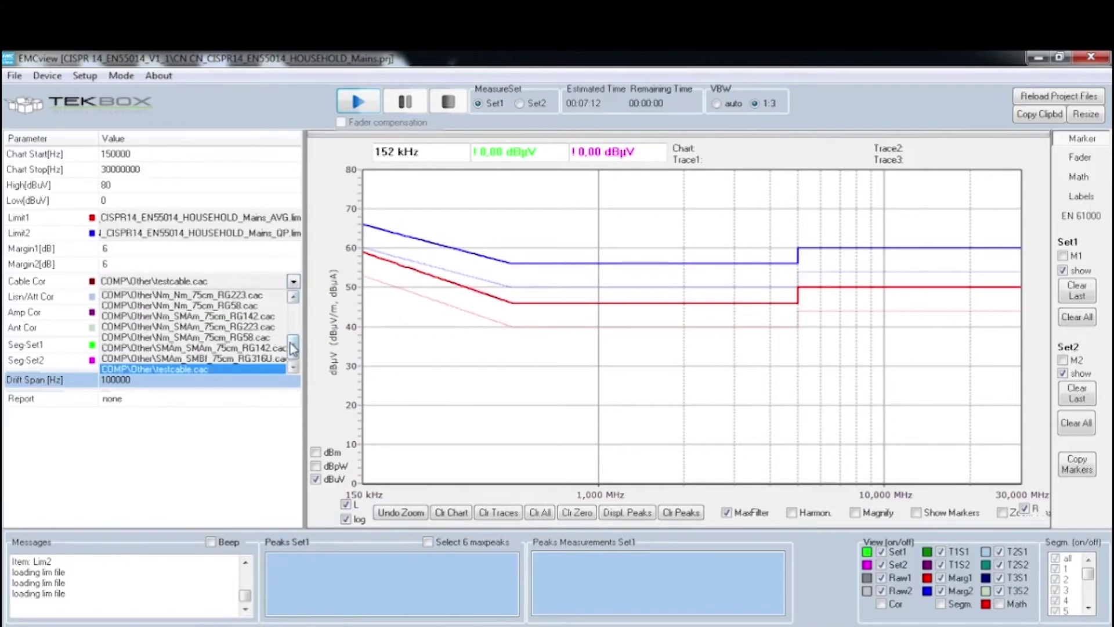
pyautogui.moveTo(294, 347); pyautogui.dragTo(297, 321)
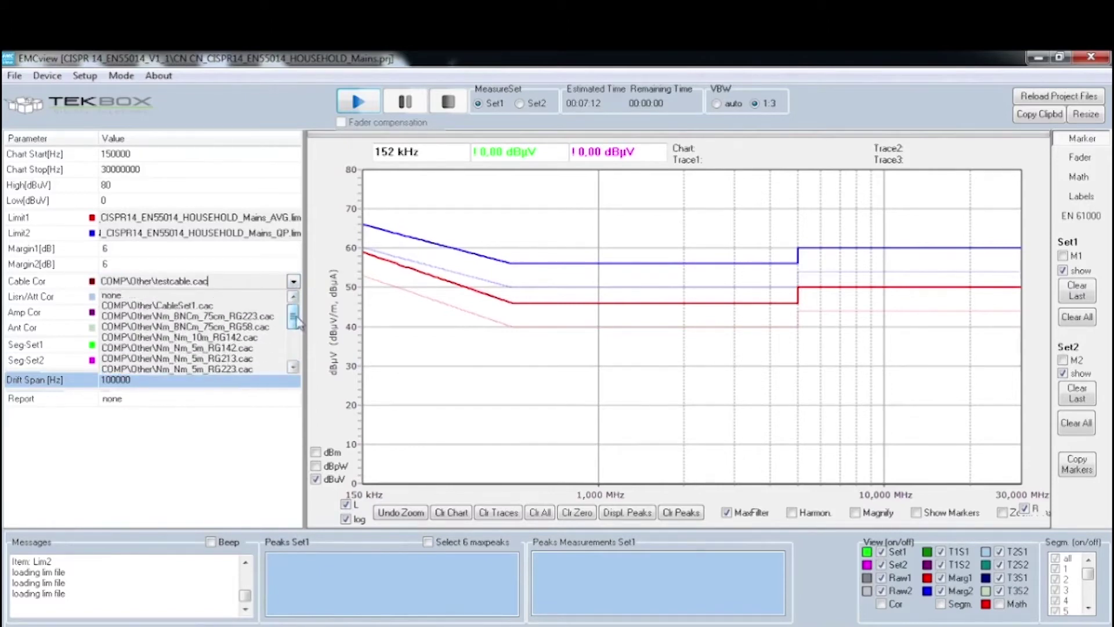
pyautogui.click(244, 316)
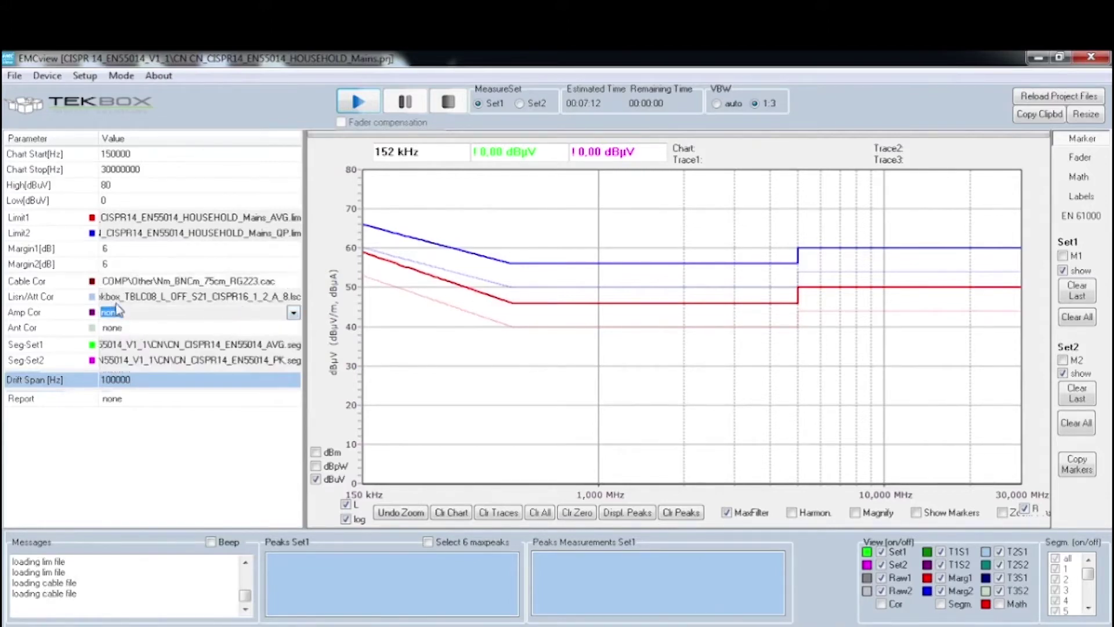
# - Replace the TBLC08 LISN correction with COMP\LISN\Tekbox_TBL5016_2_ATT_OFF.lsc
pyautogui.click(284, 298)
pyautogui.click(294, 297)
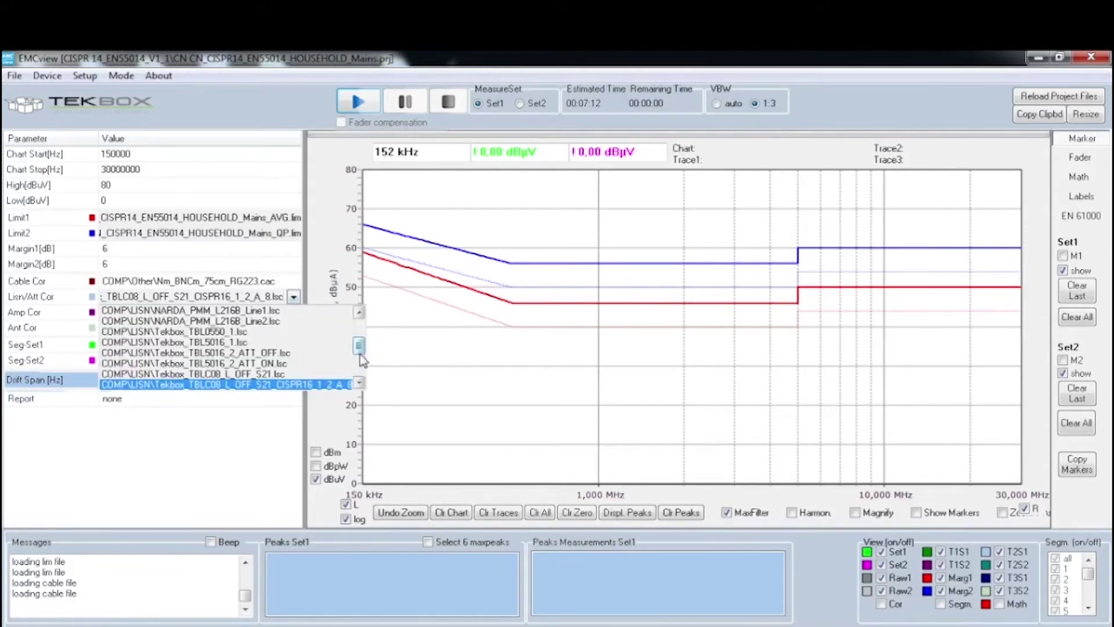
pyautogui.scroll(-3, 362, 360)
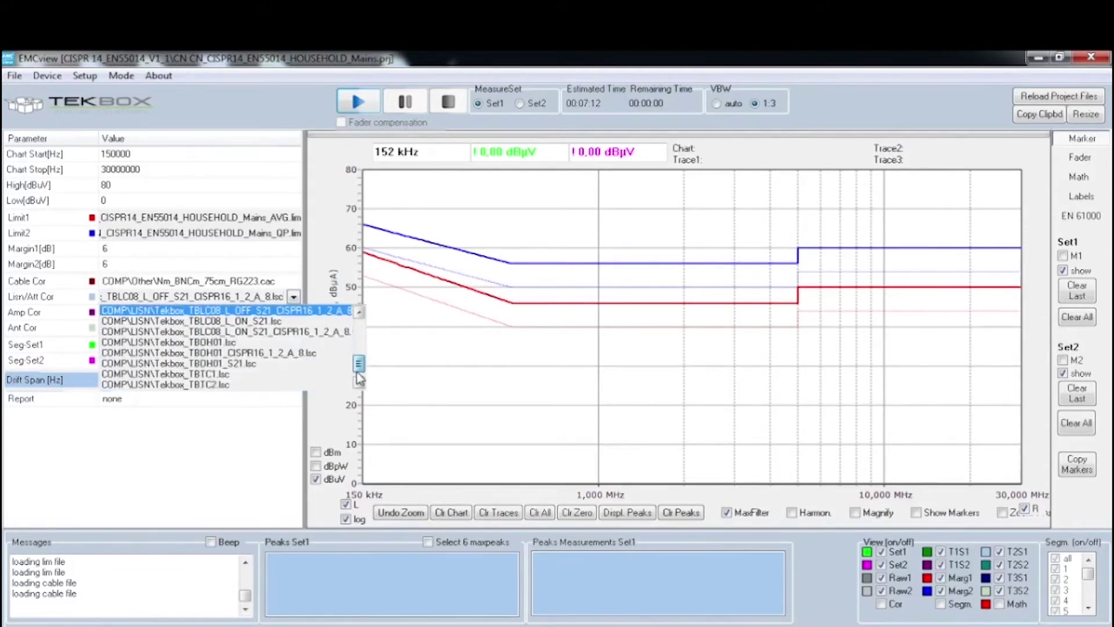
pyautogui.click(359, 380)
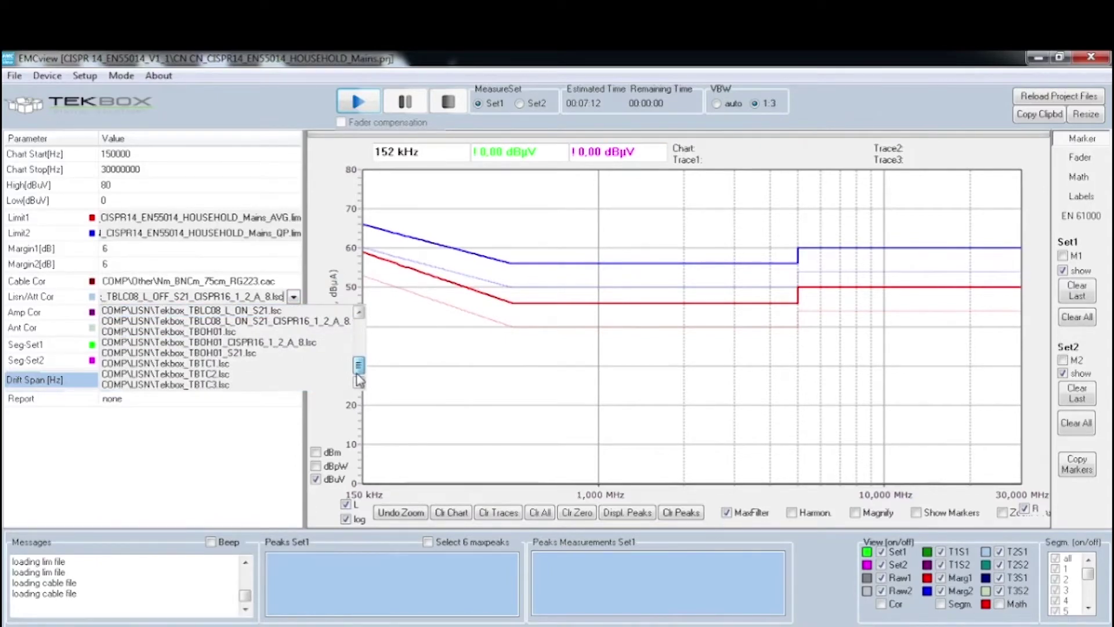
pyautogui.scroll(2, 357, 376)
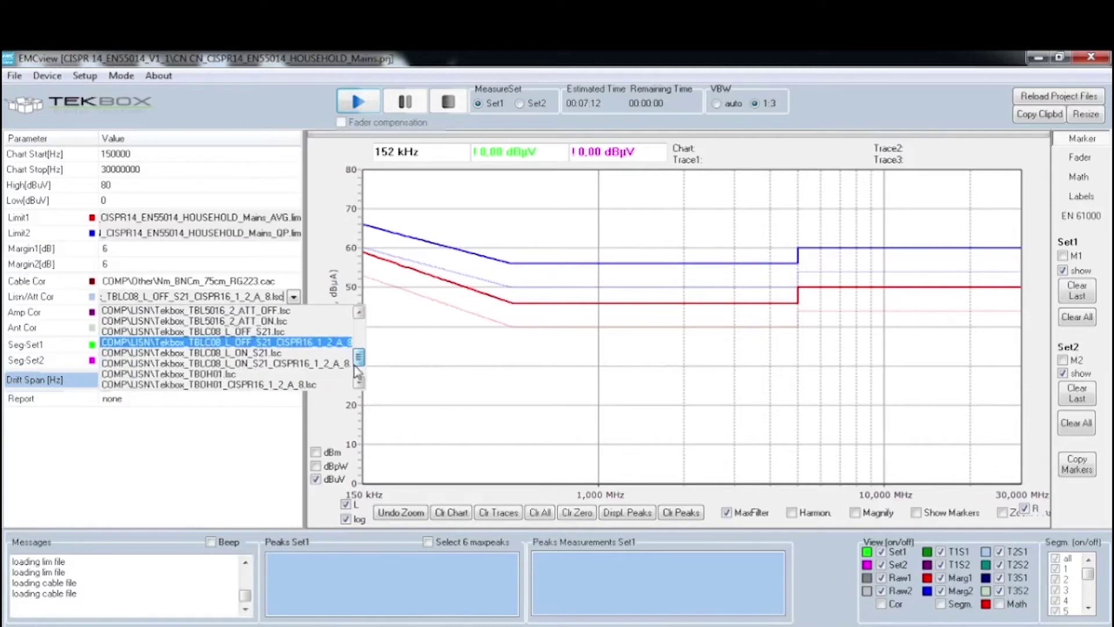
pyautogui.scroll(1, 358, 371)
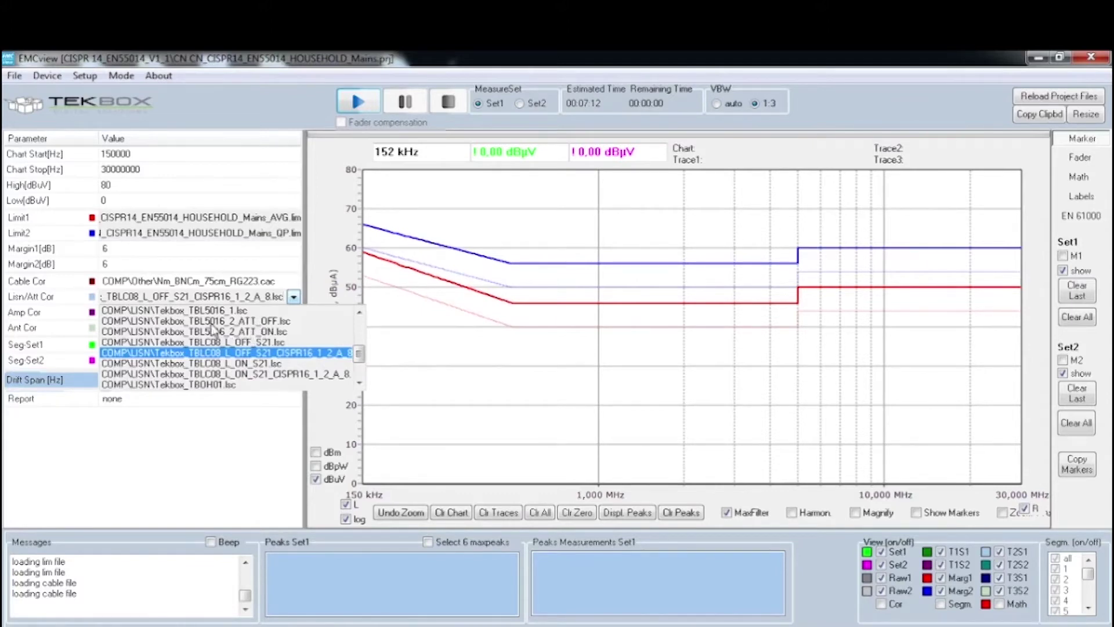
pyautogui.click(254, 322)
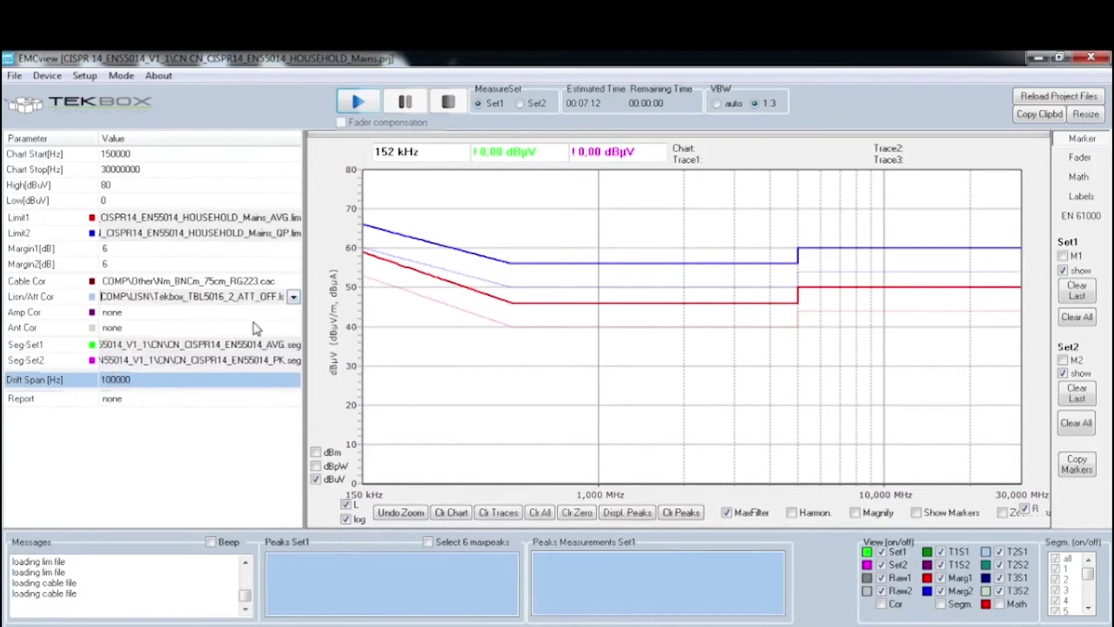
pyautogui.click(144, 313)
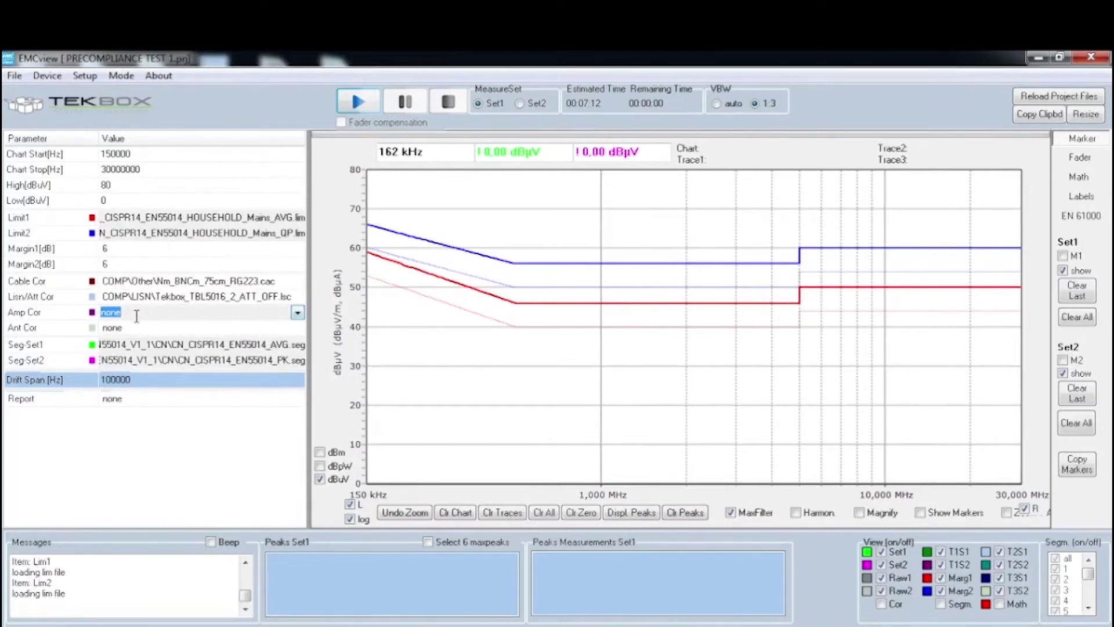
pyautogui.click(297, 313)
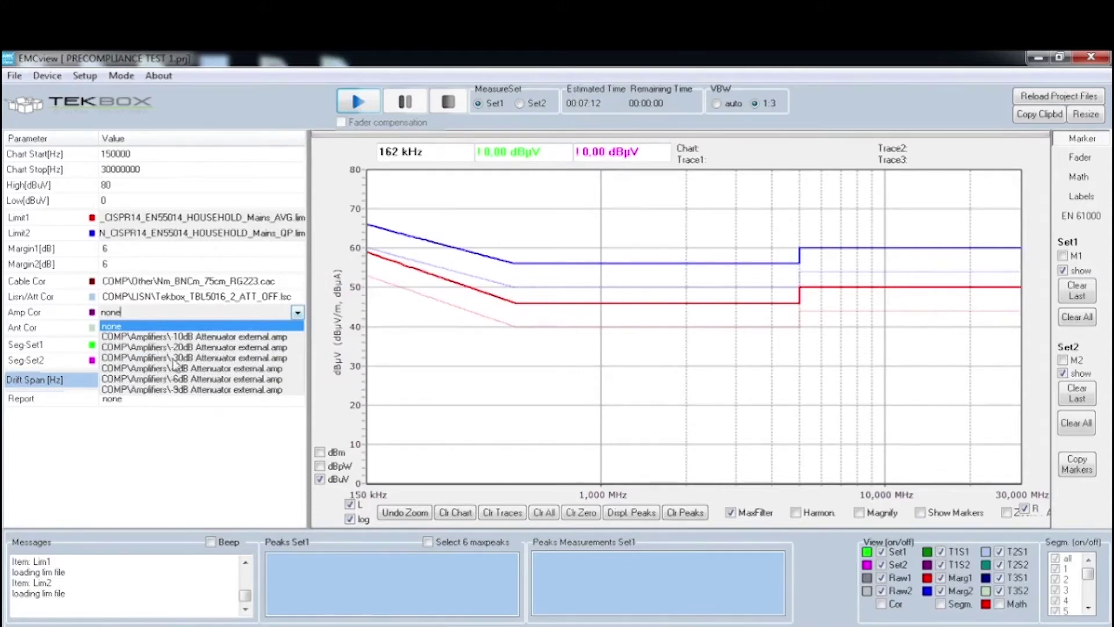
pyautogui.click(297, 312)
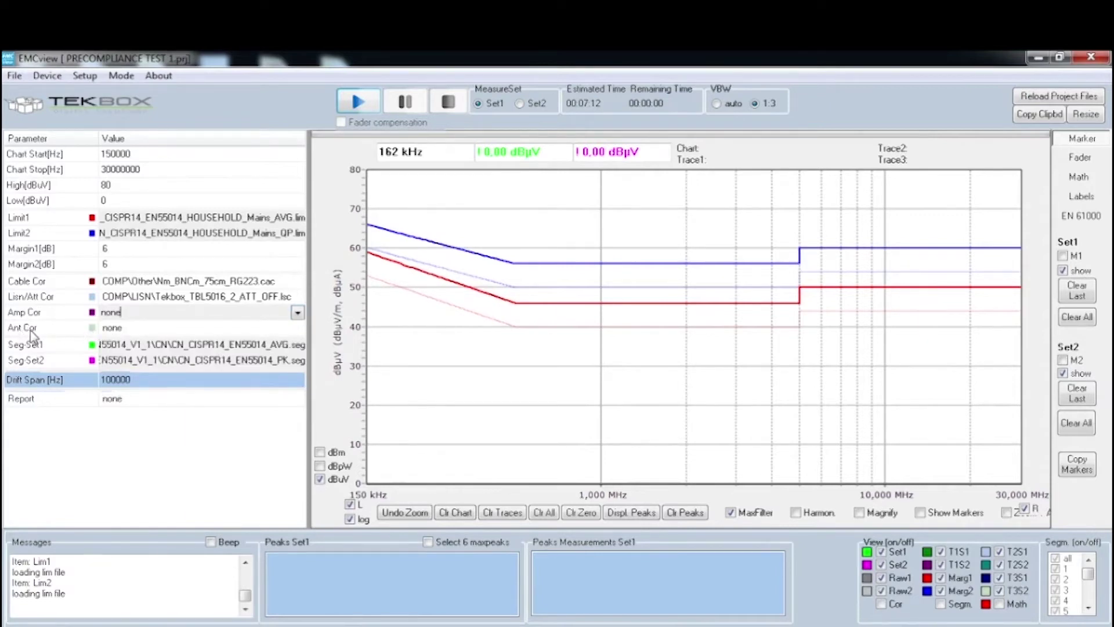
pyautogui.click(296, 328)
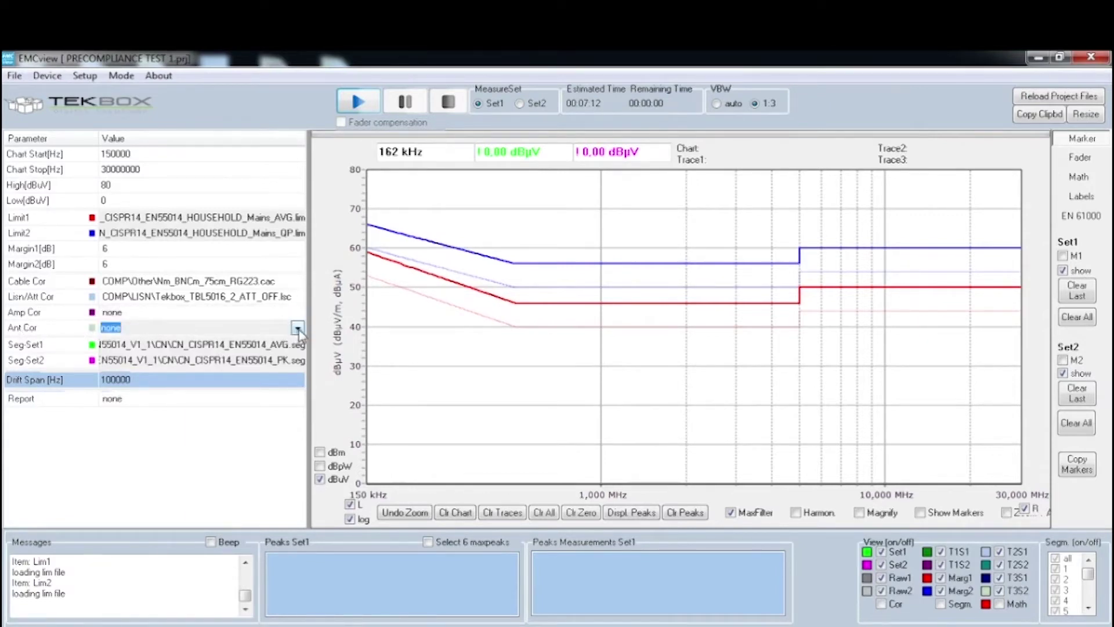
pyautogui.click(297, 329)
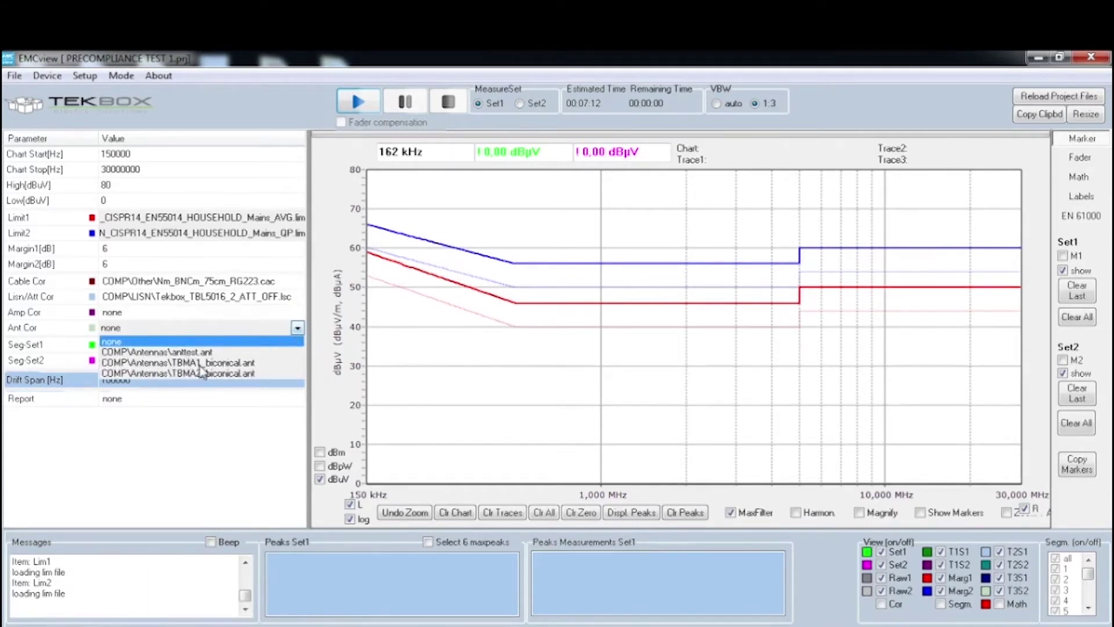
pyautogui.click(298, 331)
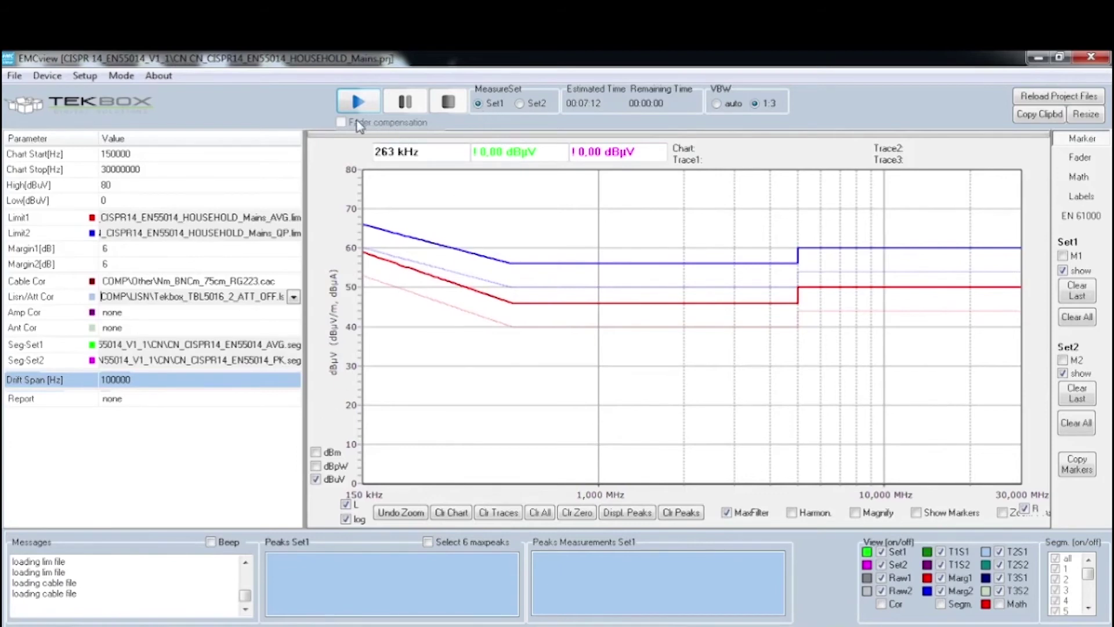
# - Toggle MeasureSet to Set2 and back to Set1, then widen the Value column
pyautogui.click(357, 103)
pyautogui.click(529, 108)
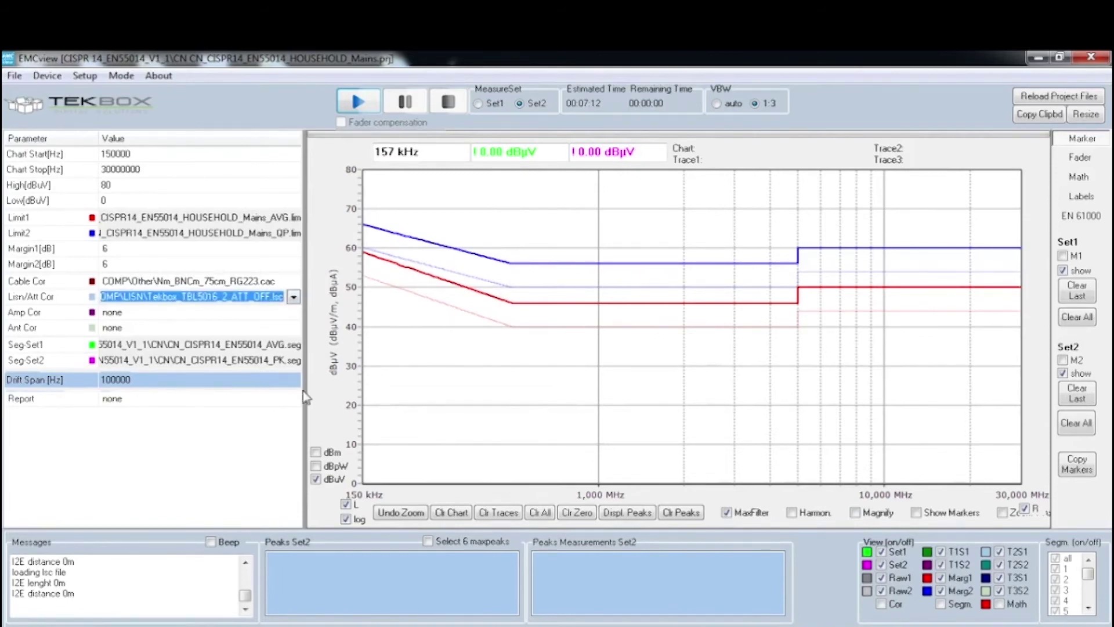
pyautogui.click(485, 104)
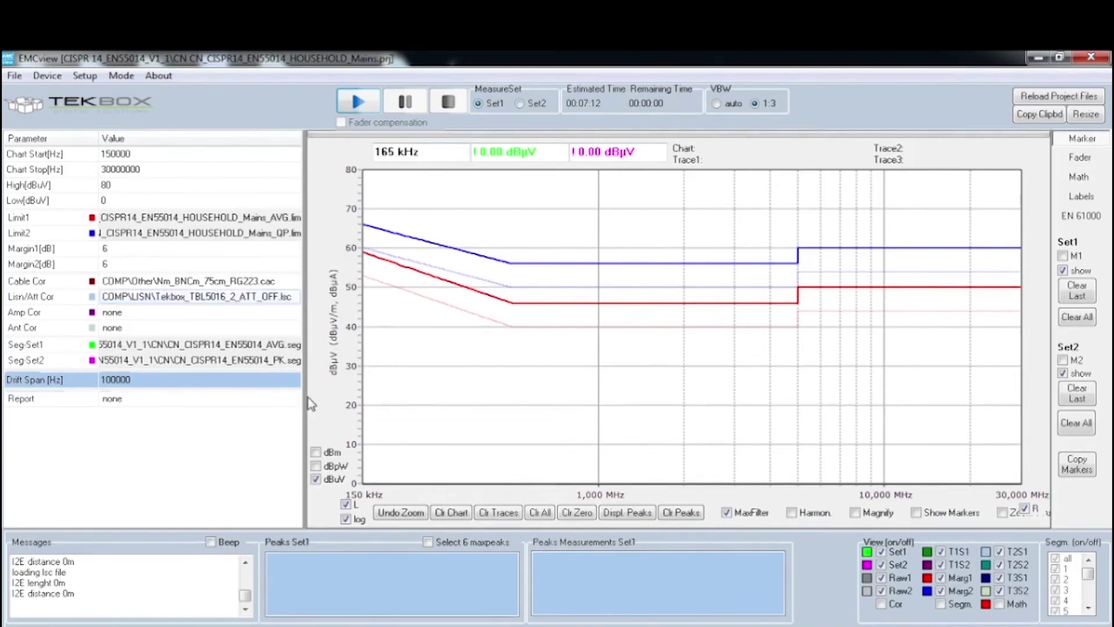
pyautogui.moveTo(304, 398); pyautogui.dragTo(355, 394)
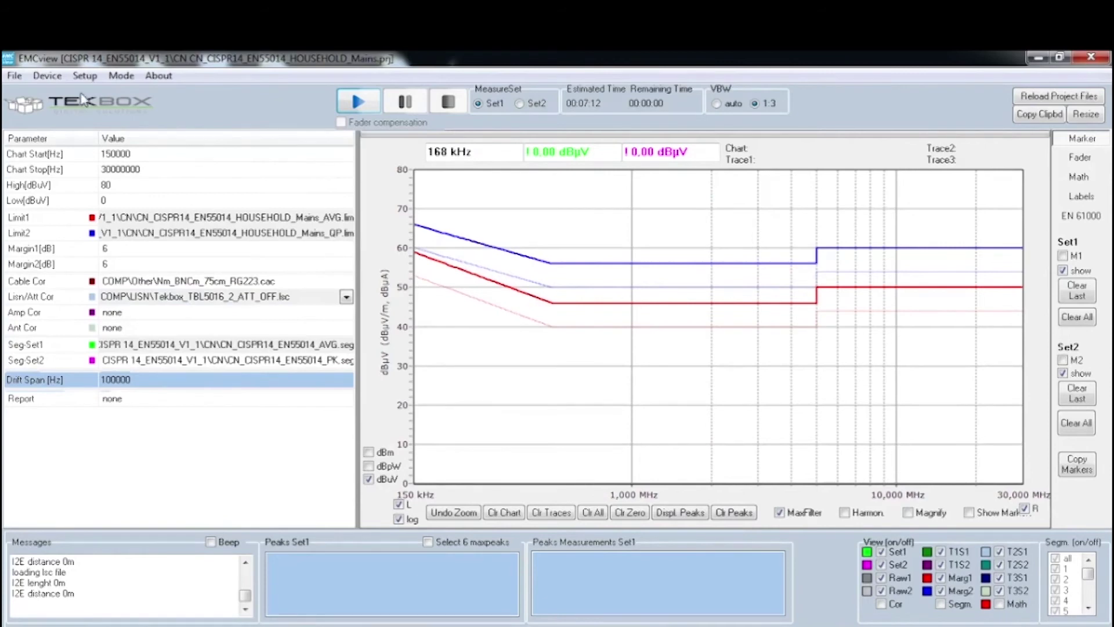
pyautogui.click(14, 76)
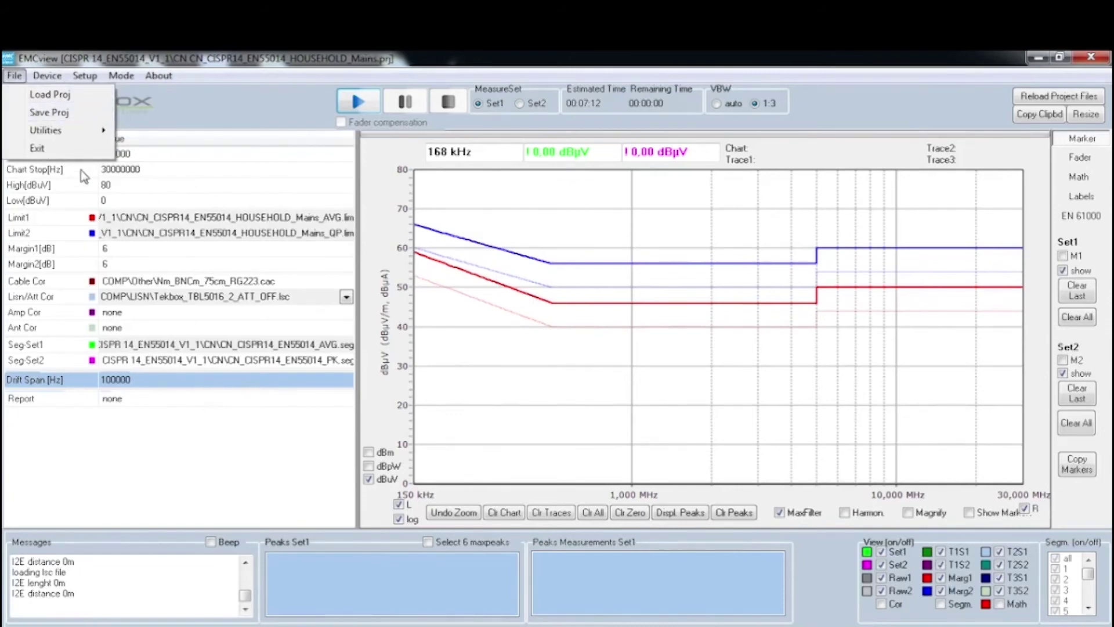
# - Save the project as 'PRECOMPLIANCE TEST 1' in the src projects folder
pyautogui.click(41, 114)
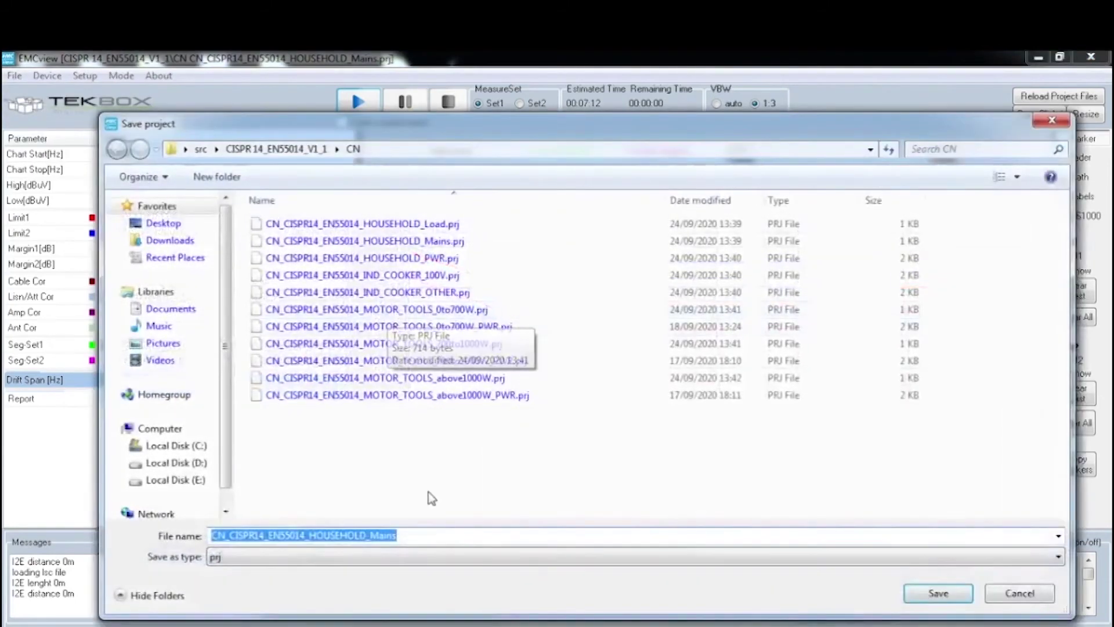
pyautogui.click(377, 406)
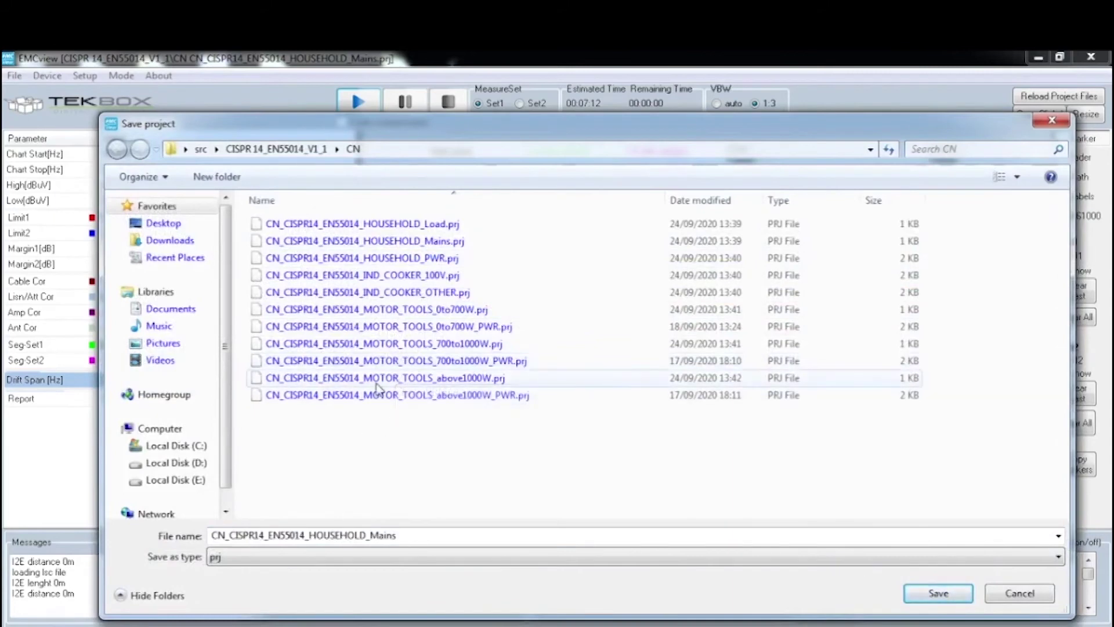
pyautogui.click(200, 150)
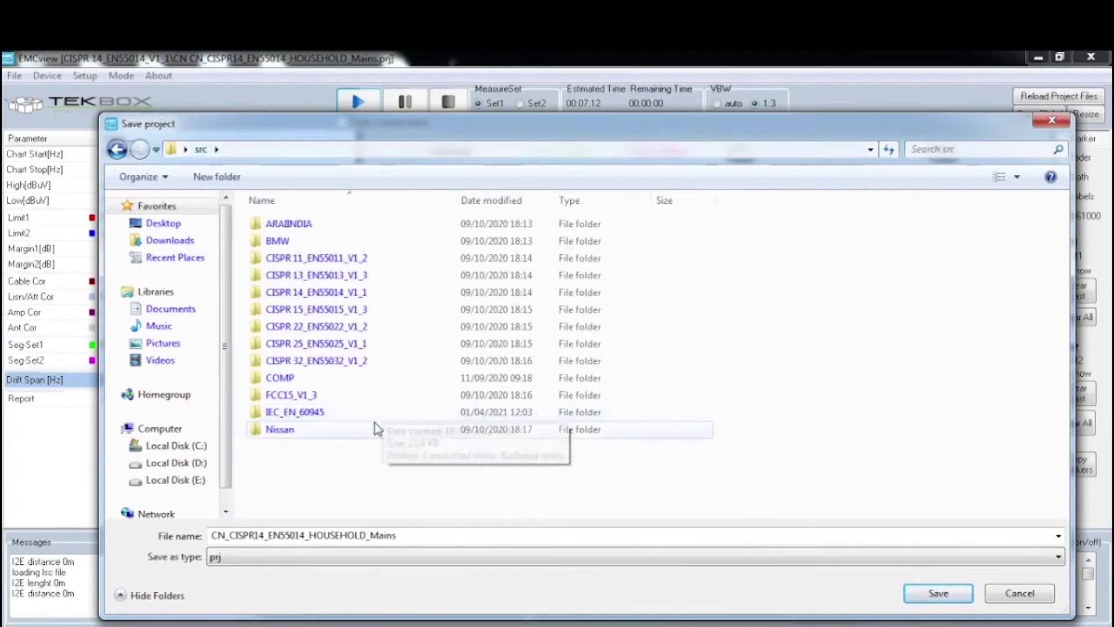
pyautogui.doubleClick(453, 540)
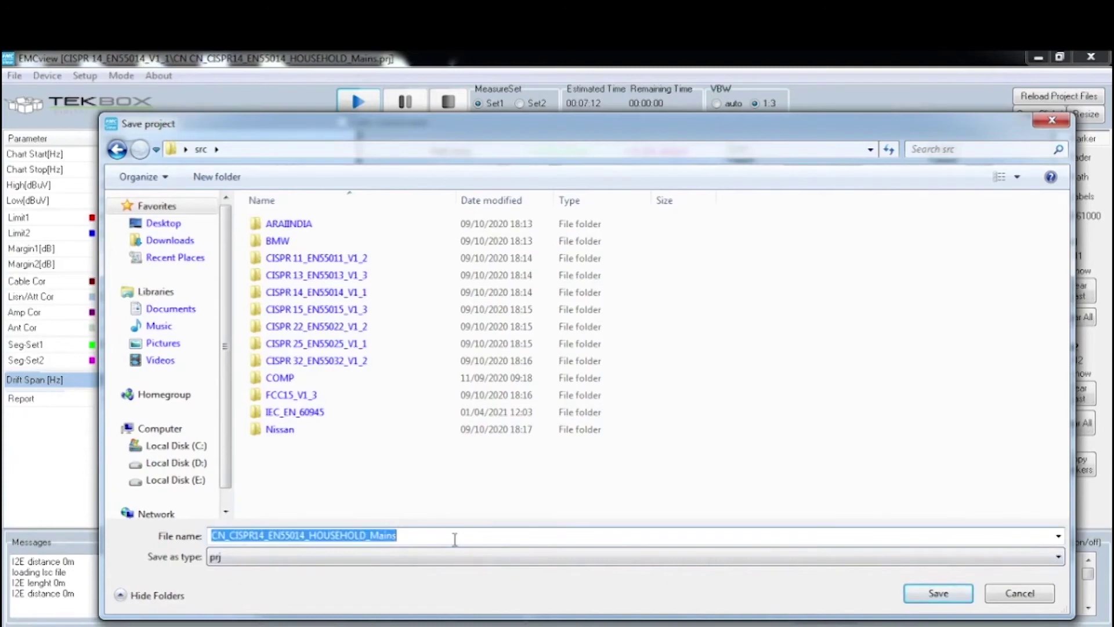
pyautogui.write('PREC')
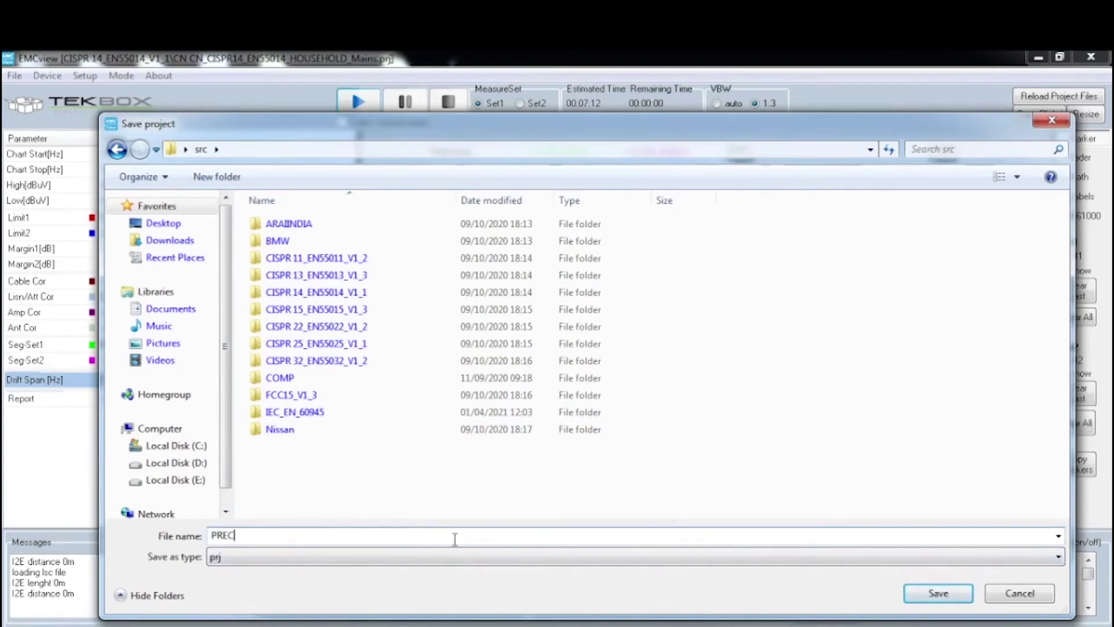
pyautogui.write('OMPLIANCE TEST')
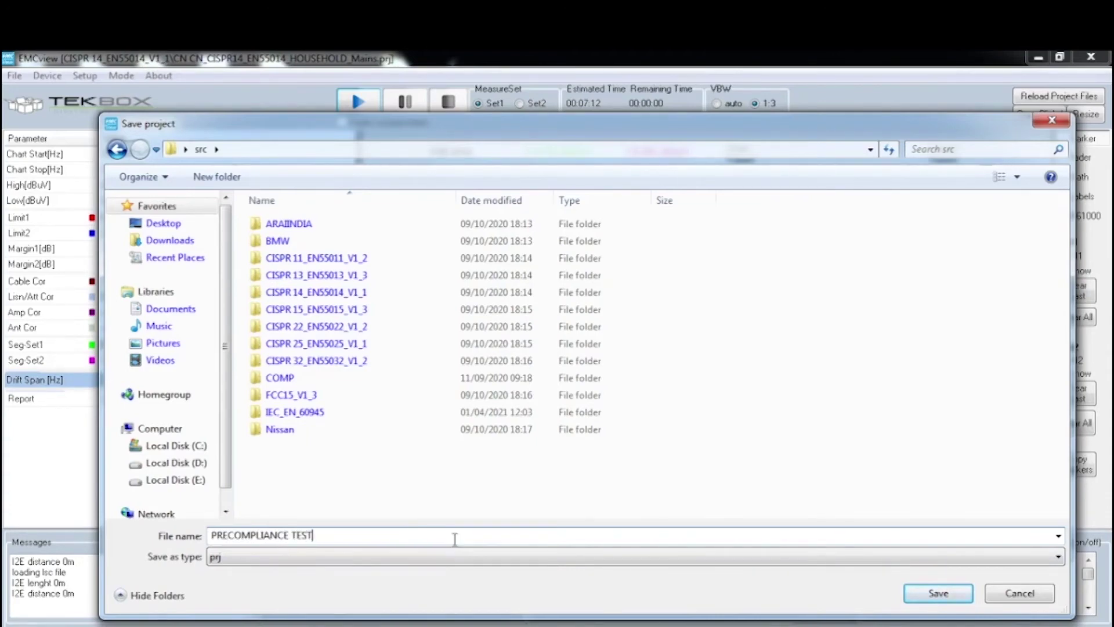
pyautogui.write(' 1')
pyautogui.click(916, 595)
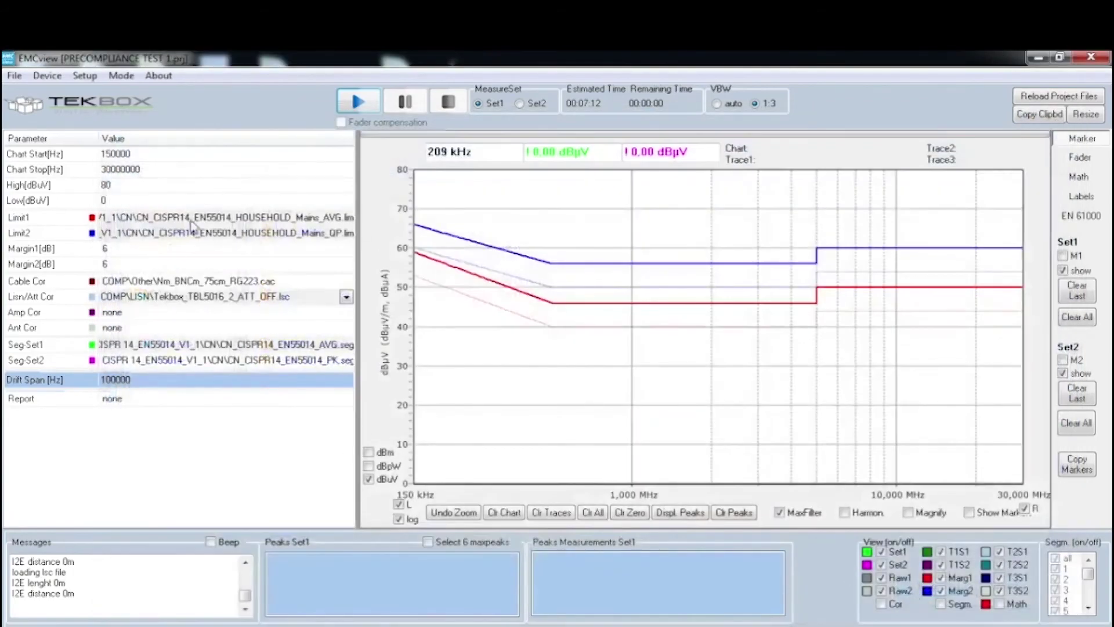
# - Load PRECOMPLIANCE TEST 1.prj with its AVG/QP limits and LISN correction setting
pyautogui.click(14, 75)
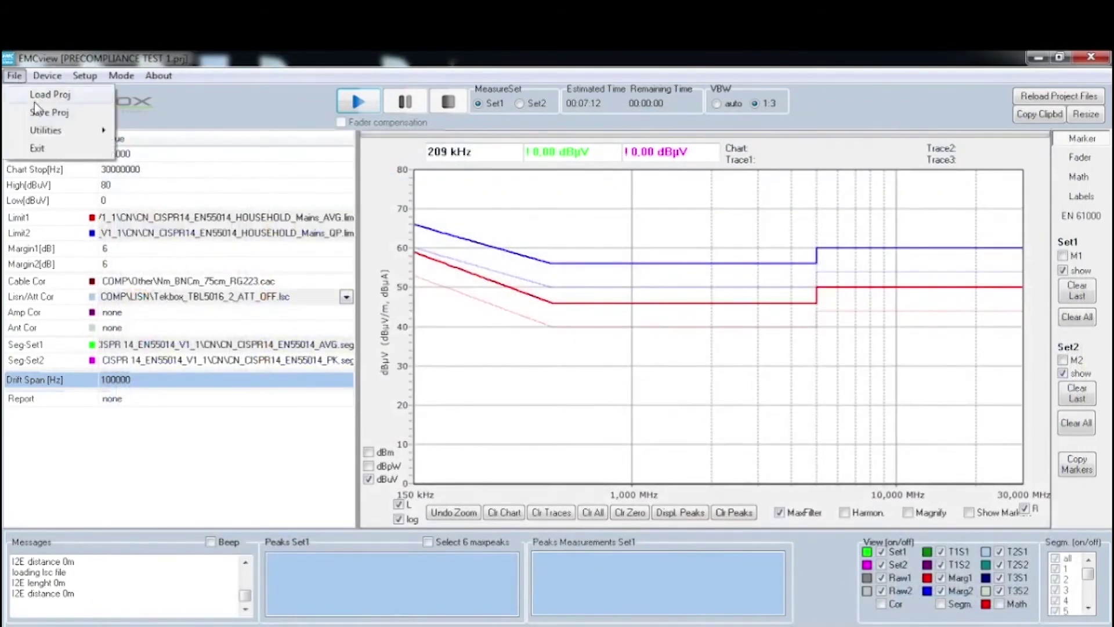
pyautogui.click(36, 96)
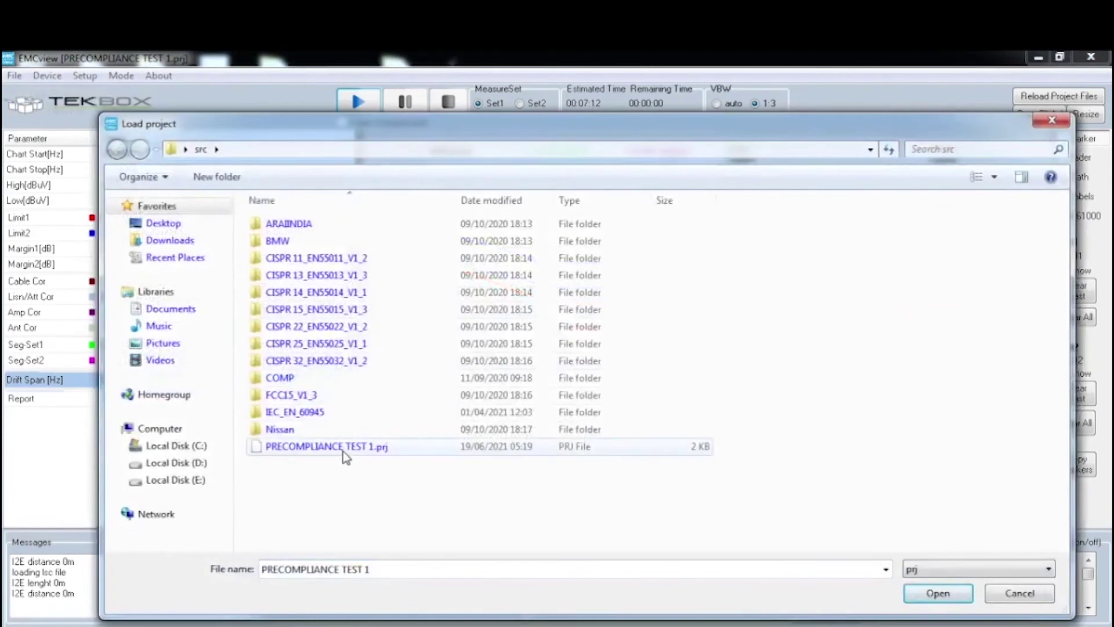
pyautogui.doubleClick(342, 448)
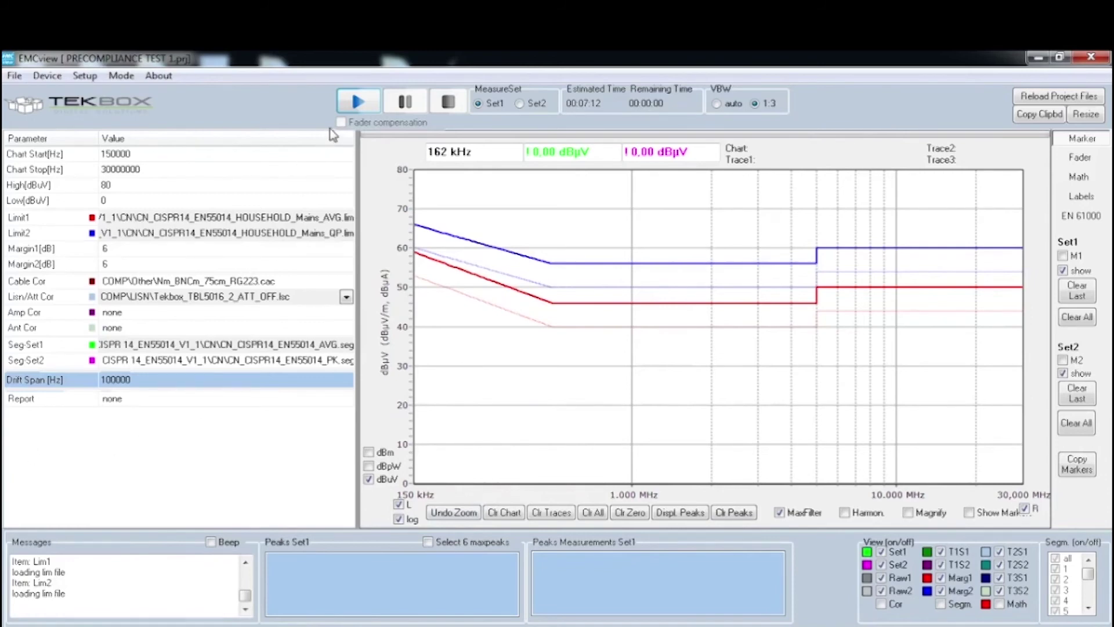
pyautogui.click(365, 104)
# - Start the sweep with Play so the AVG and PK traces fill the chart
pyautogui.click(358, 104)
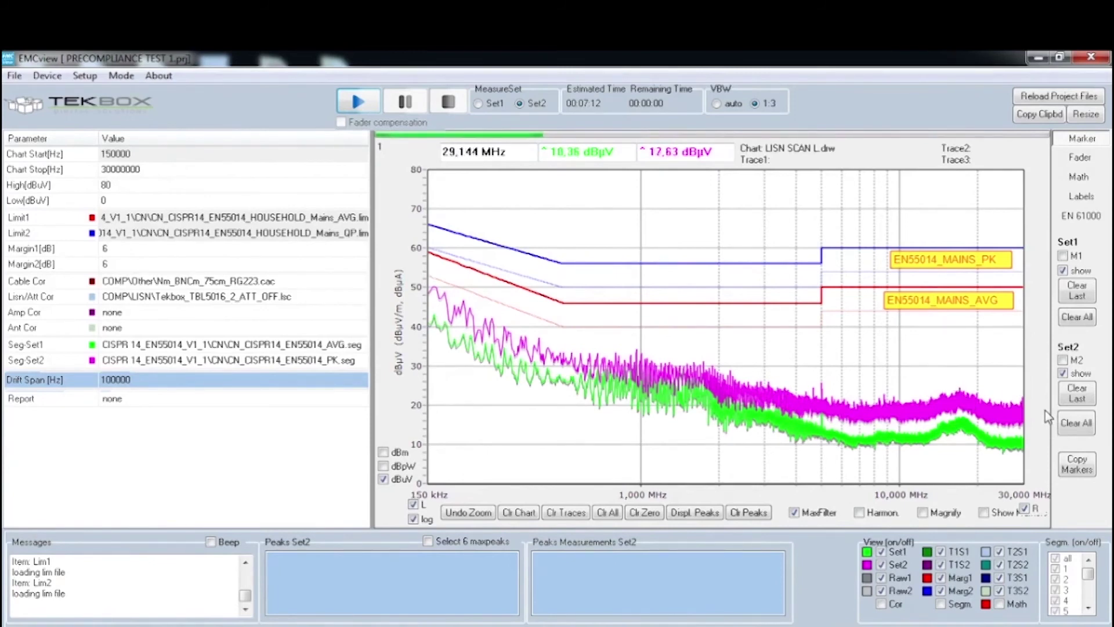
# - Place a label reading 'PK' beside the magenta peak trace, then enable Segm. view
pyautogui.click(1083, 197)
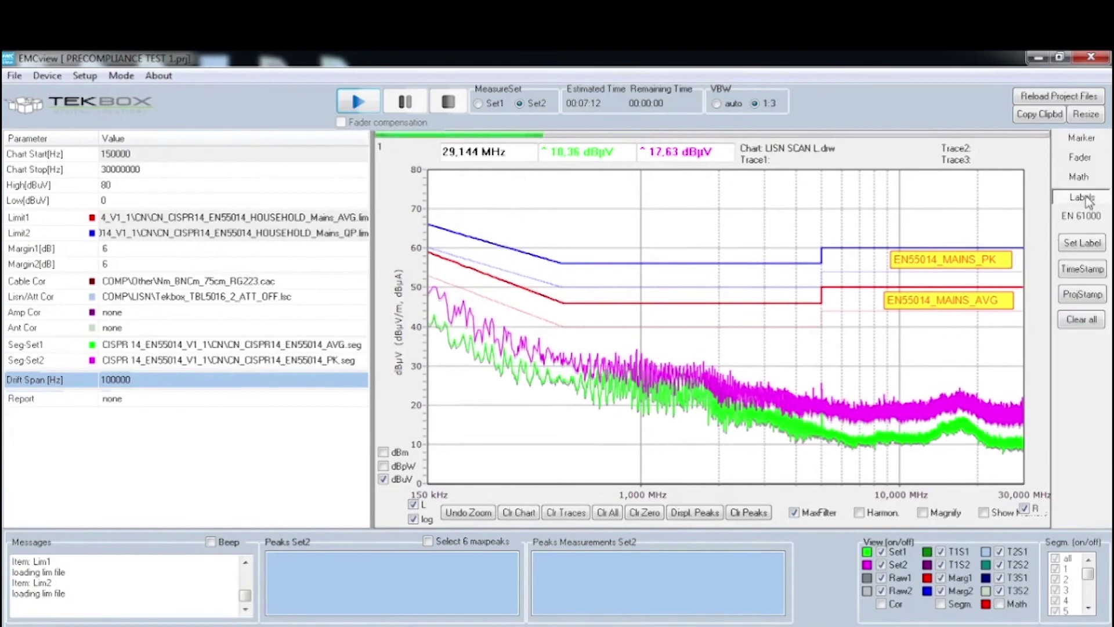
pyautogui.click(1087, 248)
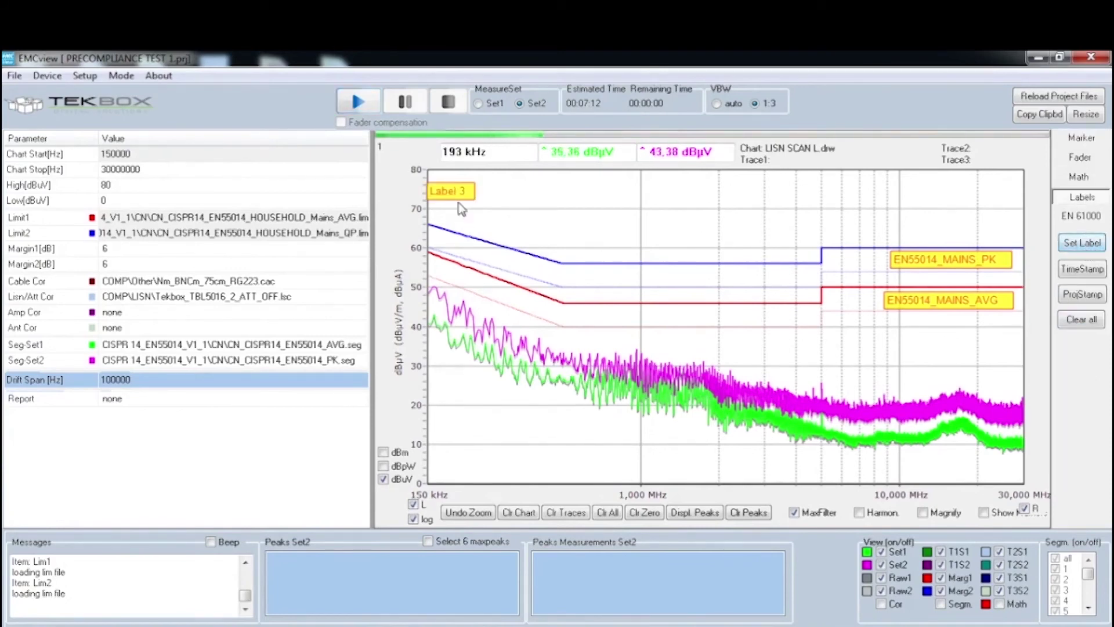
pyautogui.moveTo(450, 183); pyautogui.dragTo(997, 387)
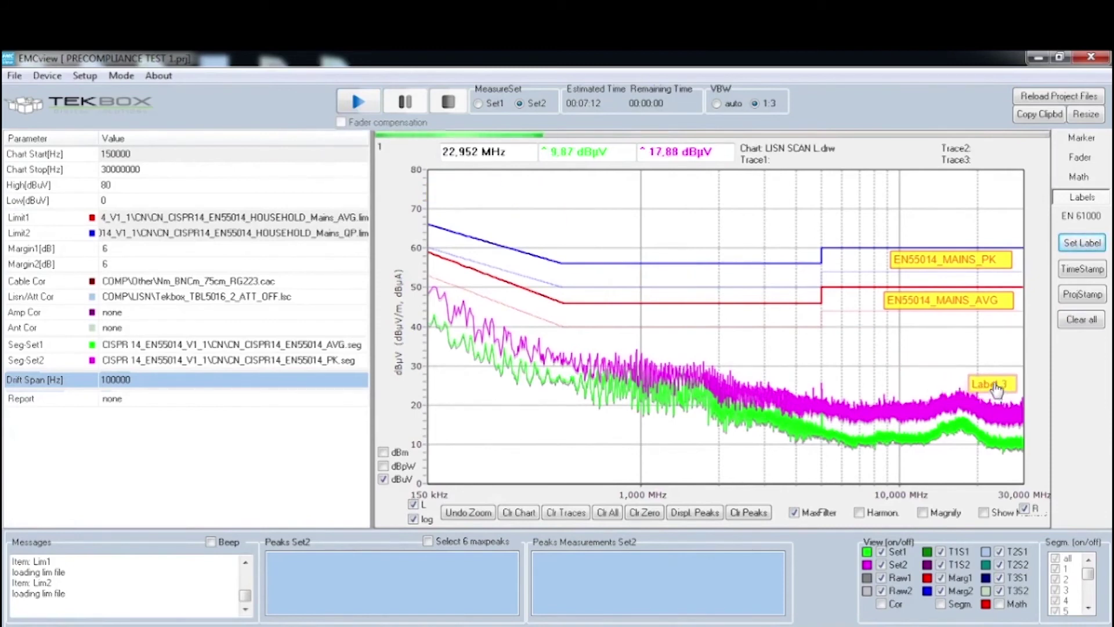
pyautogui.rightClick(997, 387)
pyautogui.click(1022, 394)
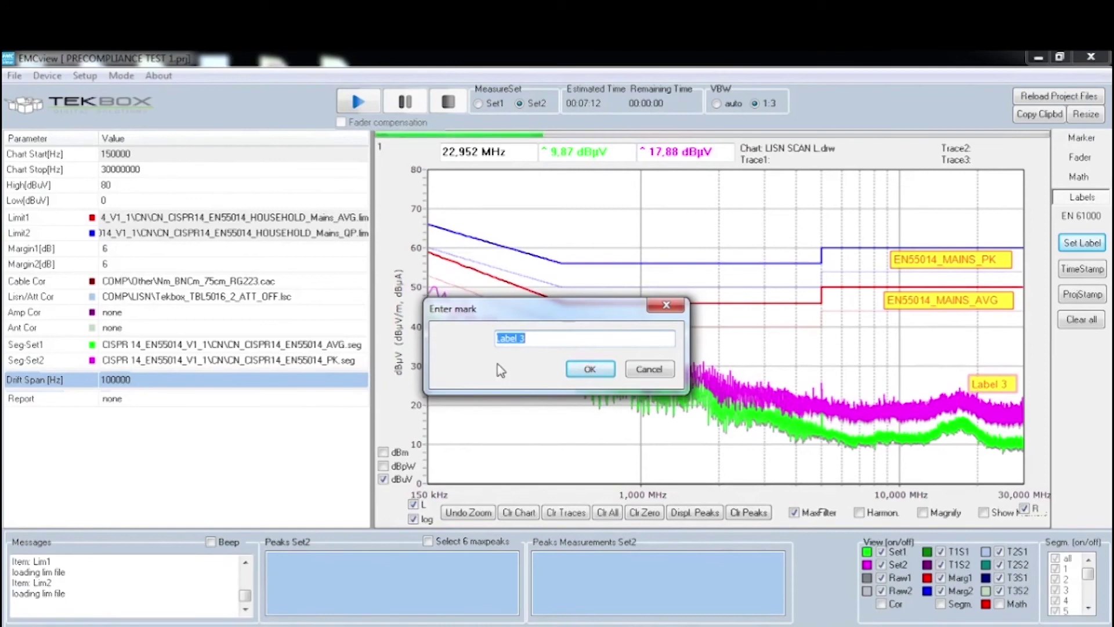
pyautogui.write('PK')
pyautogui.click(580, 367)
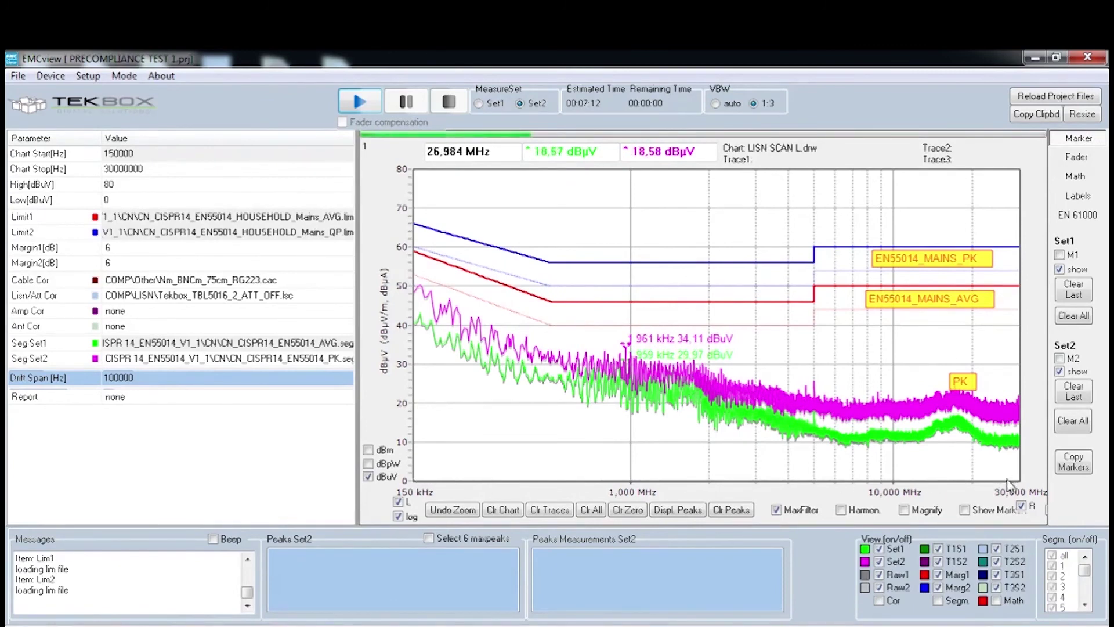
pyautogui.click(938, 601)
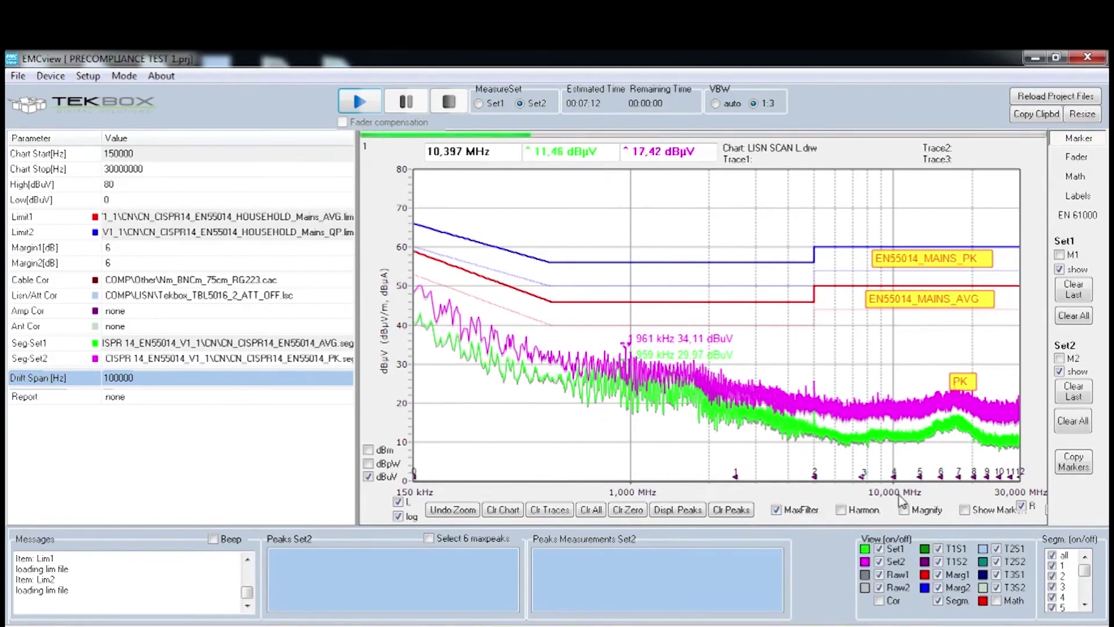
# - Toggle all scan segments off, re-enable segment 2, then turn all segments back on
pyautogui.click(1052, 556)
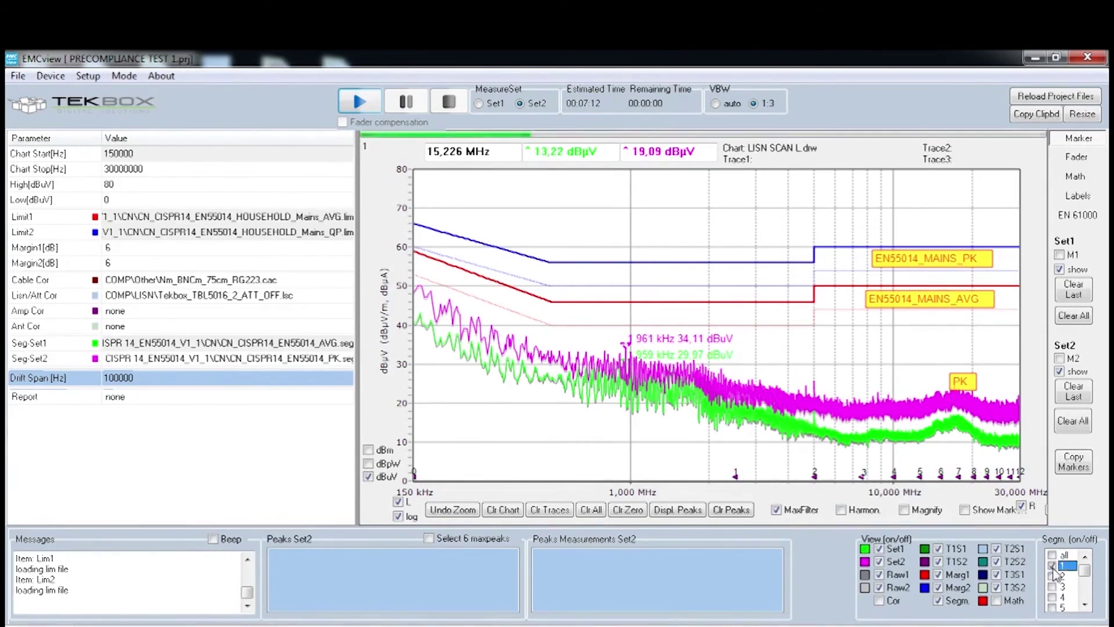
pyautogui.click(1053, 575)
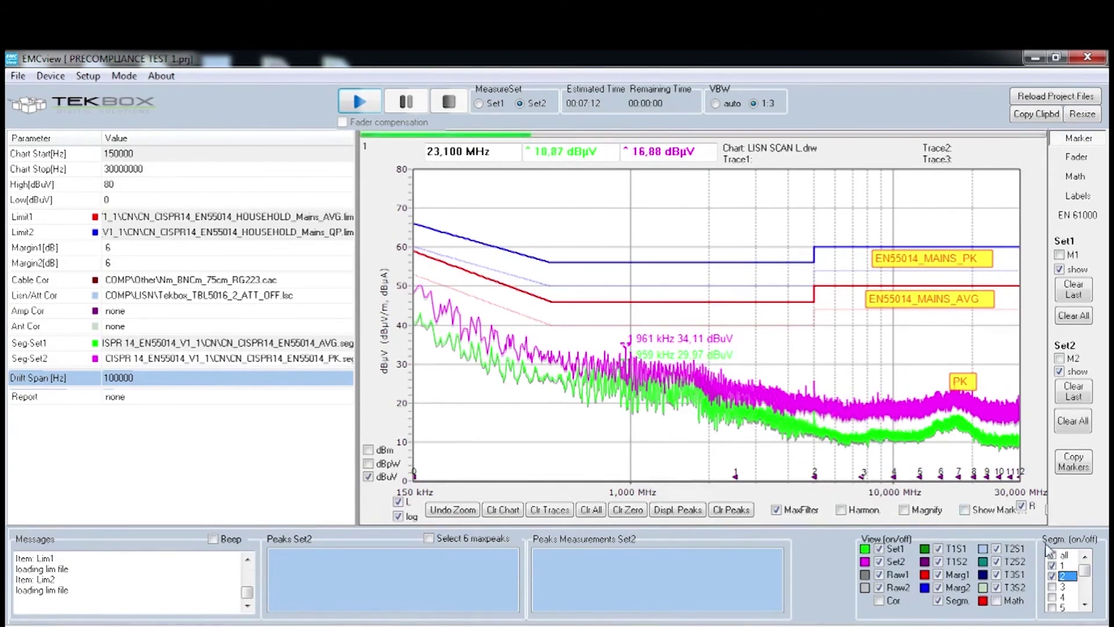
pyautogui.click(1064, 555)
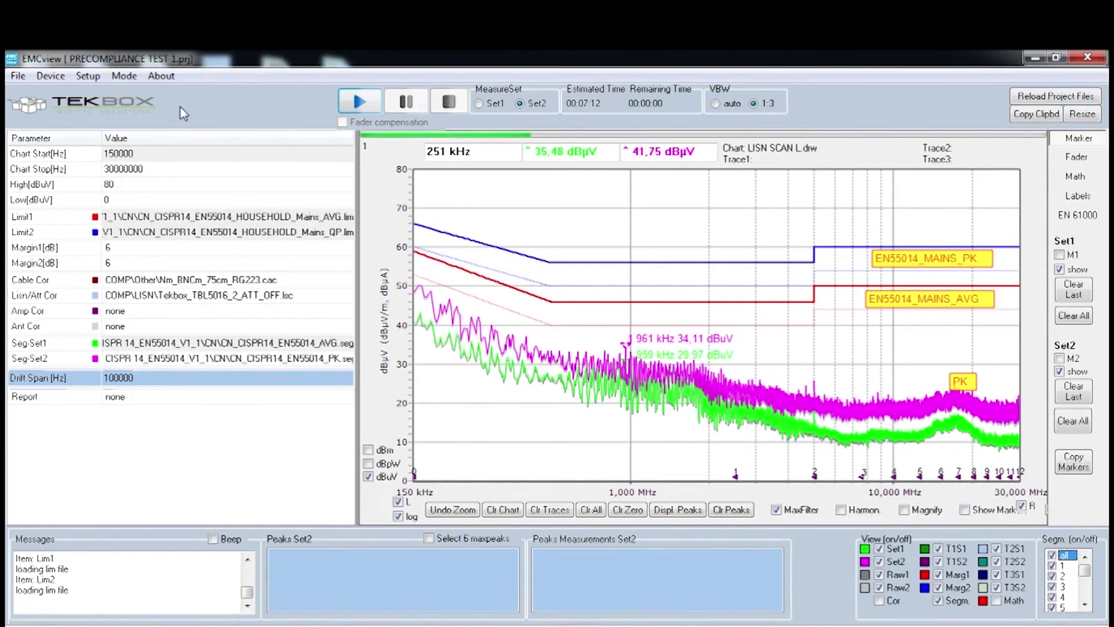
pyautogui.click(125, 82)
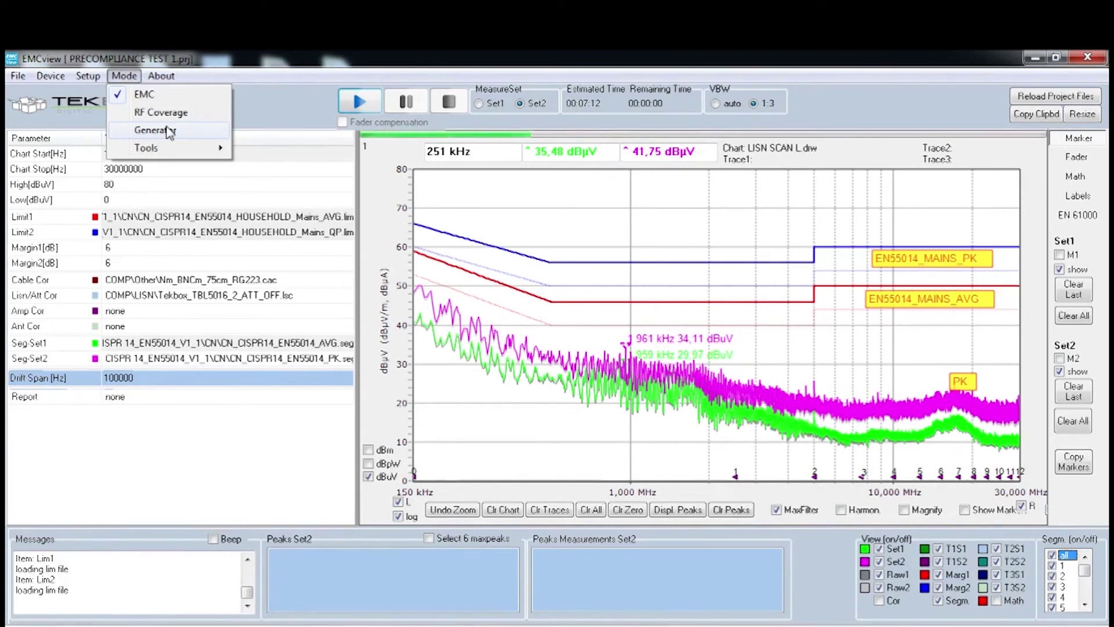
pyautogui.click(18, 79)
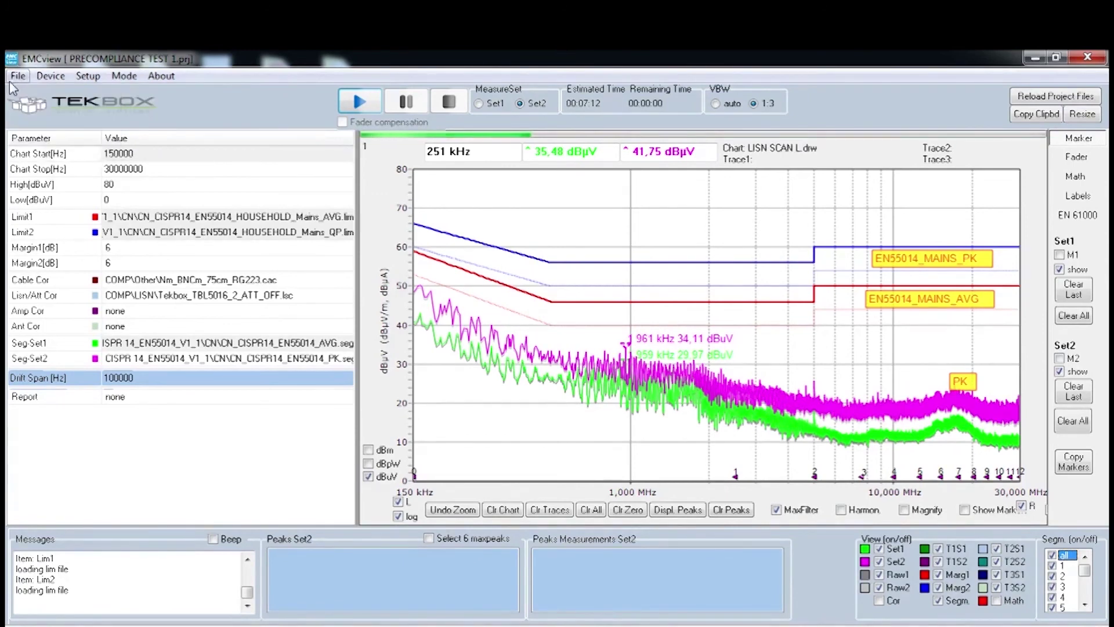
pyautogui.click(20, 76)
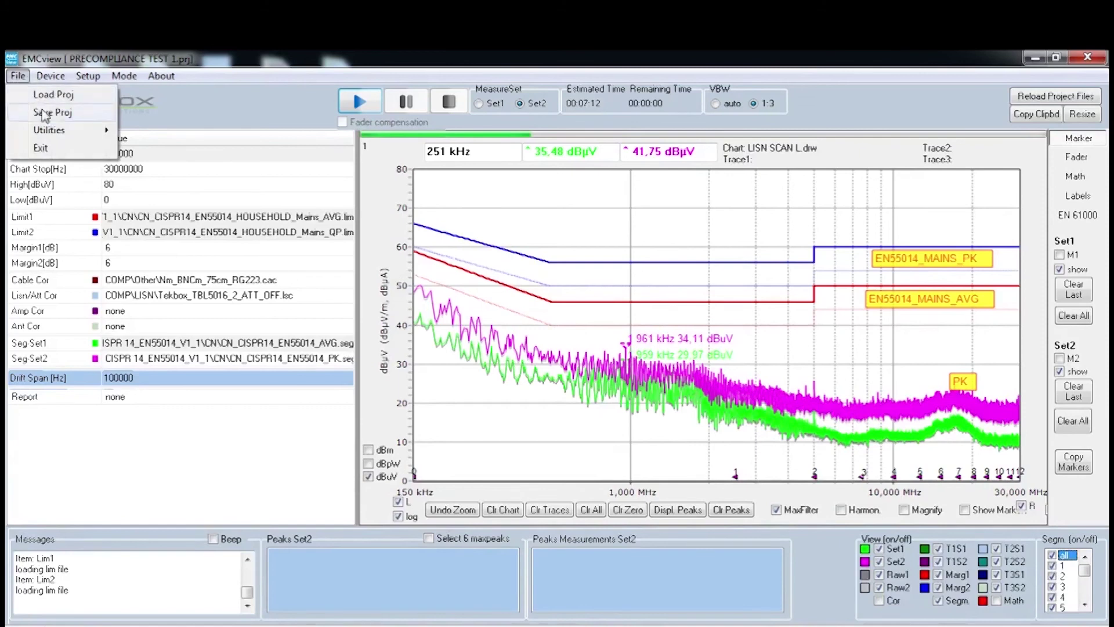
pyautogui.moveTo(61, 131)
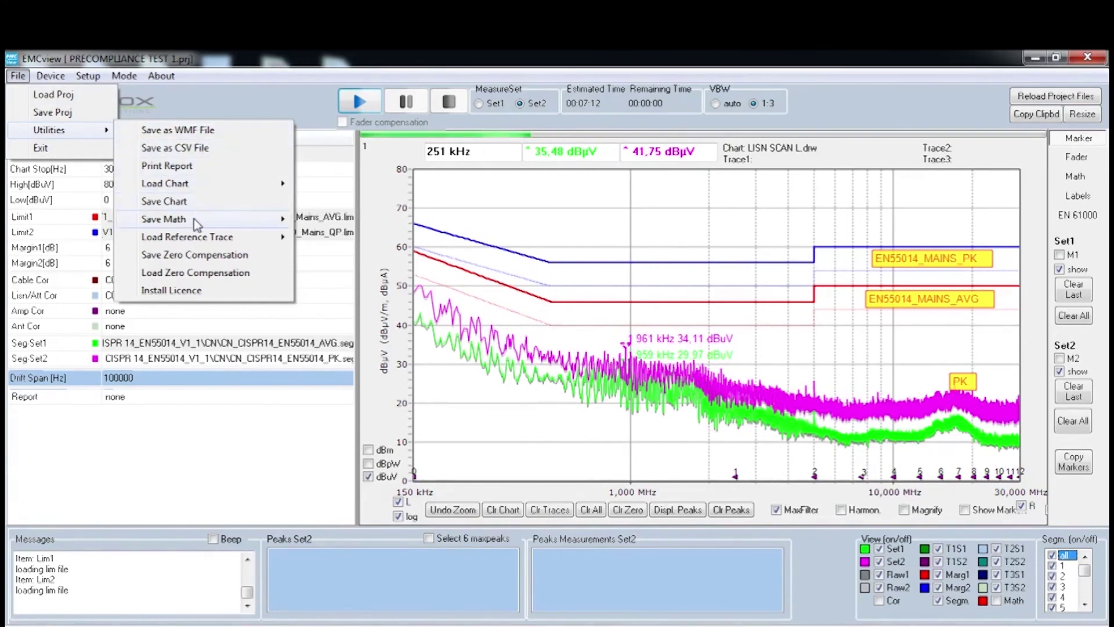
pyautogui.click(165, 201)
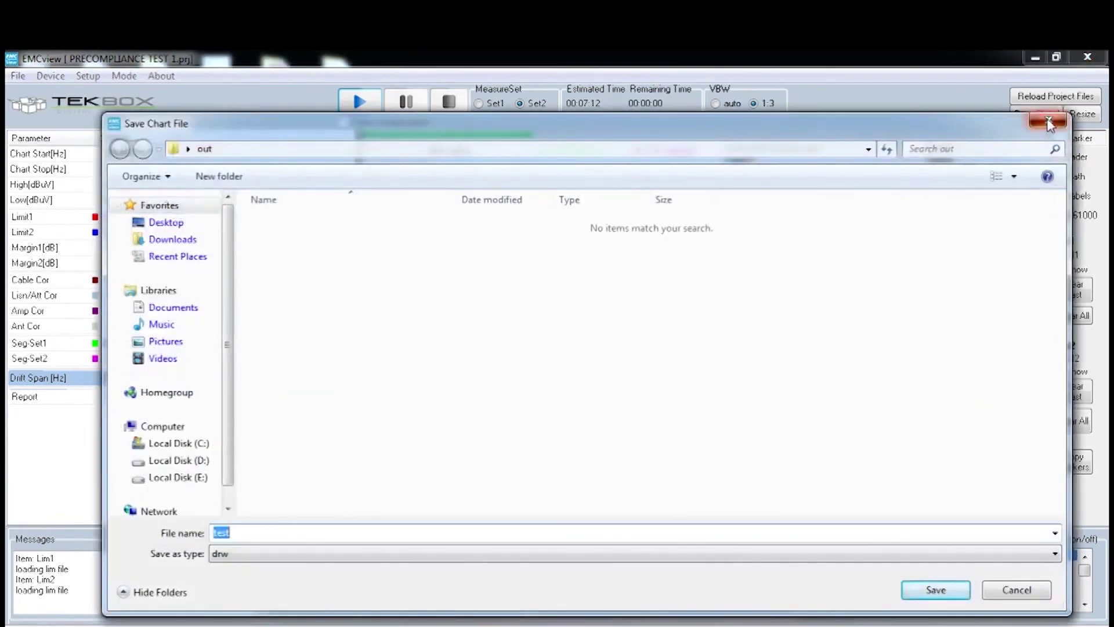
pyautogui.click(1048, 120)
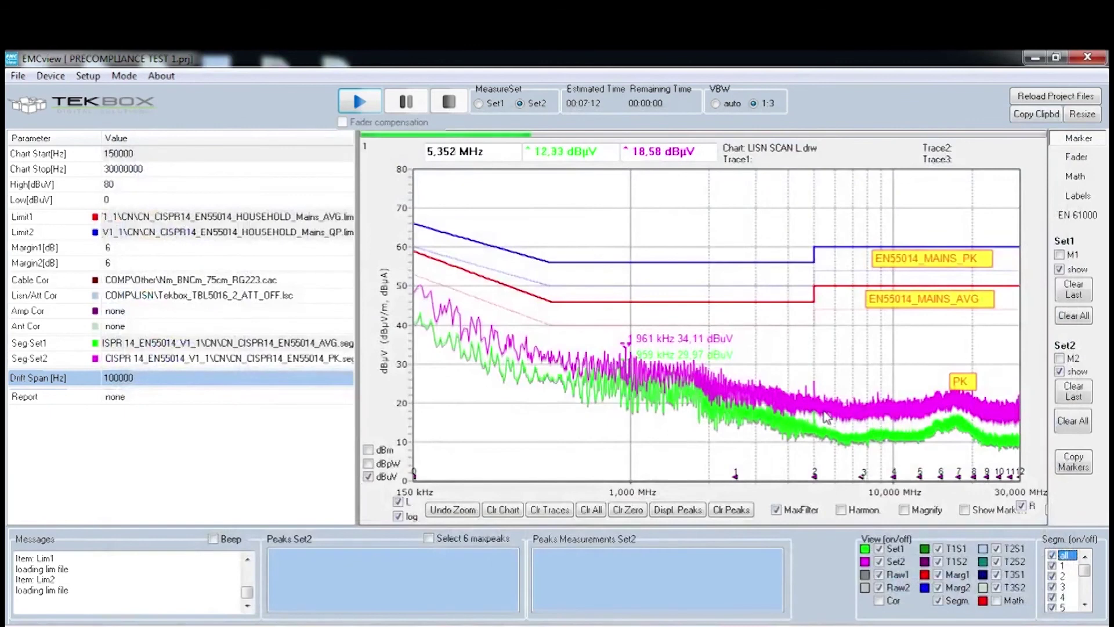